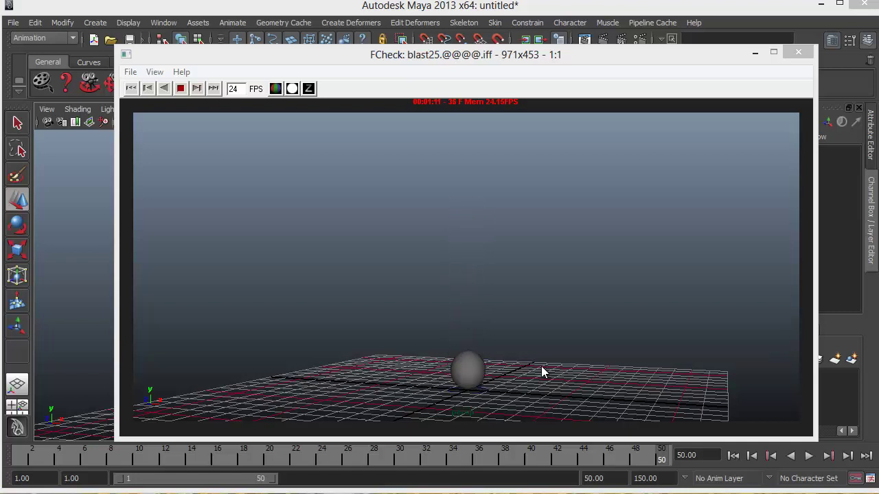
- Watch the bouncing jelly ball playblast loop in FCheck, then close it
{"action": "left_click", "coordinate": [558, 357]}
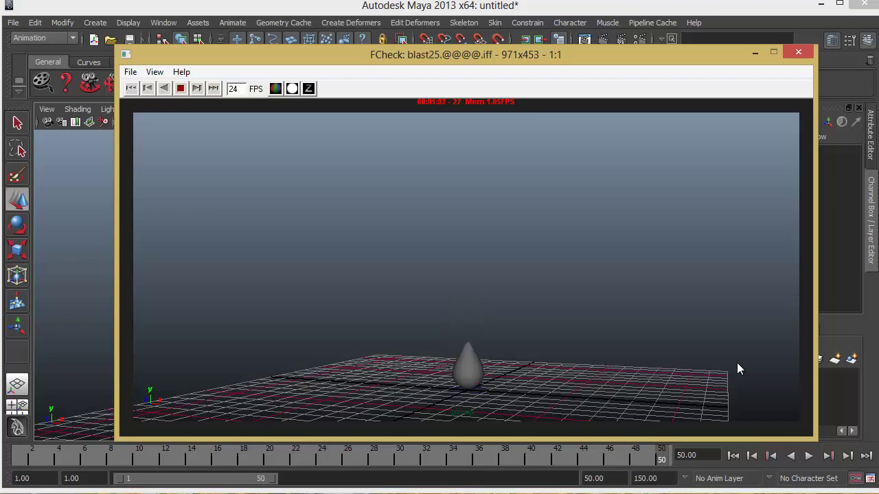
{"action": "left_click", "coordinate": [870, 371]}
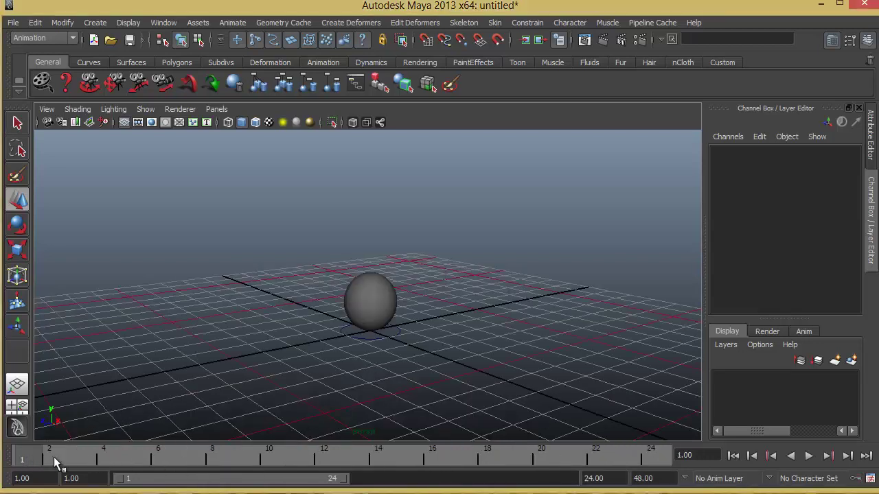
- Play the animation and scrub through frames 1 to 24
{"action": "key", "text": "alt+v"}
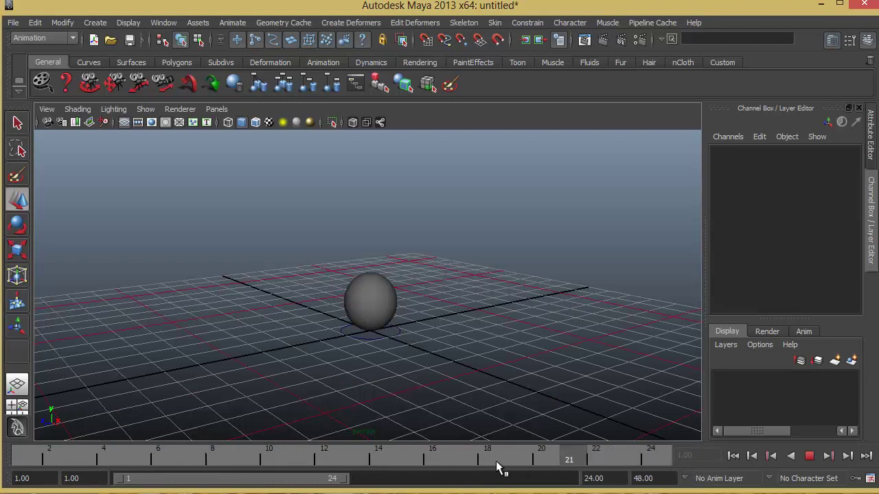
{"action": "left_click", "coordinate": [23, 464]}
{"action": "left_click_drag", "start_coordinate": [62, 459], "coordinate": [661, 460]}
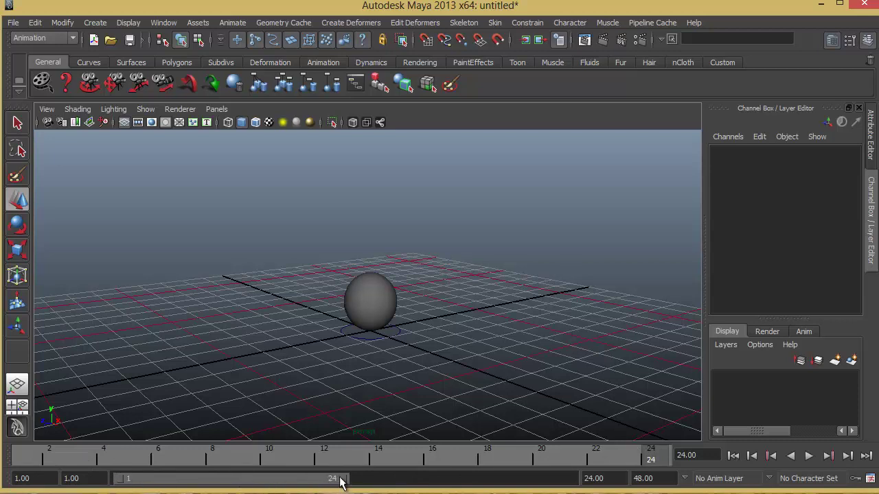
{"action": "left_click", "coordinate": [20, 464]}
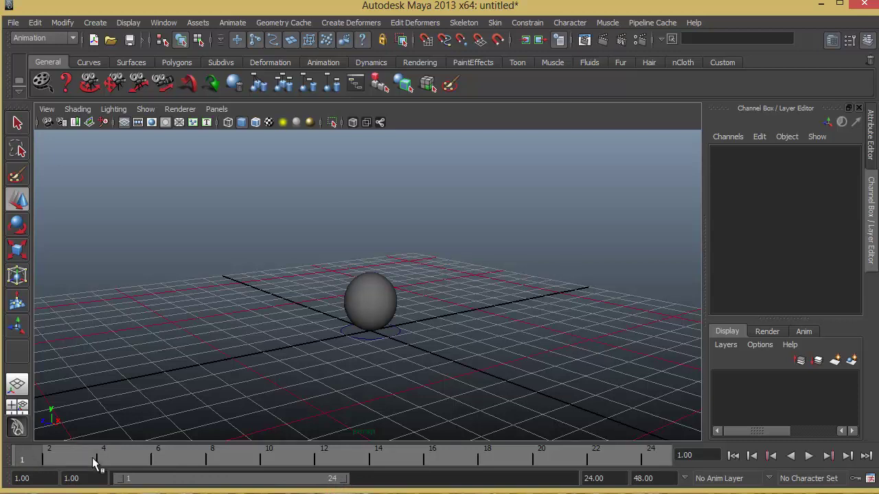
{"action": "left_click", "coordinate": [653, 459]}
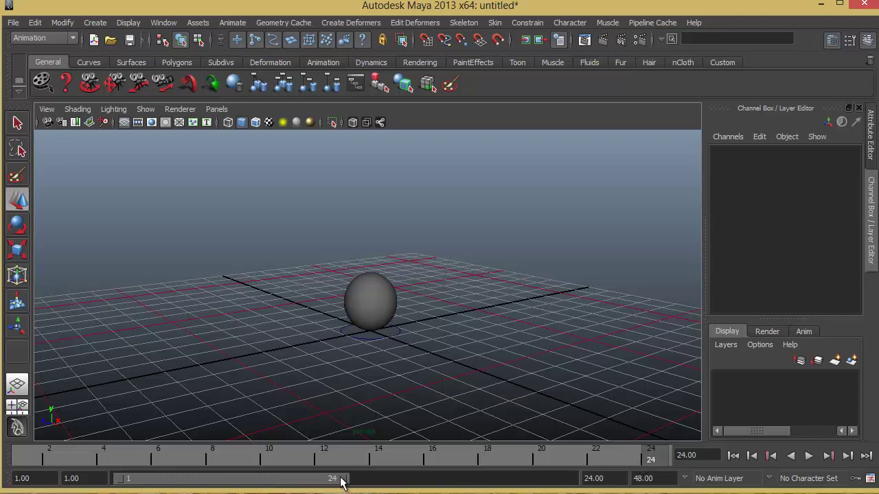
- Extend the playback range and set its end frame to 150
{"action": "left_click_drag", "start_coordinate": [343, 478], "coordinate": [575, 479]}
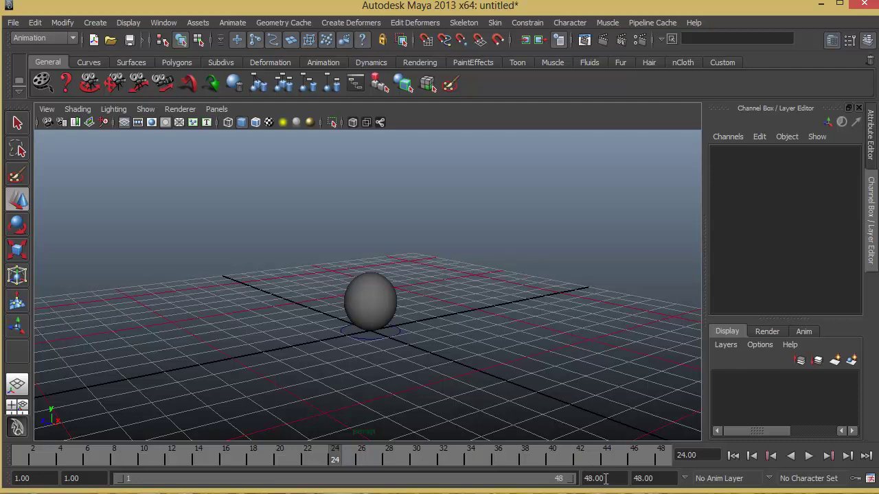
{"action": "left_click_drag", "start_coordinate": [605, 478], "coordinate": [446, 482]}
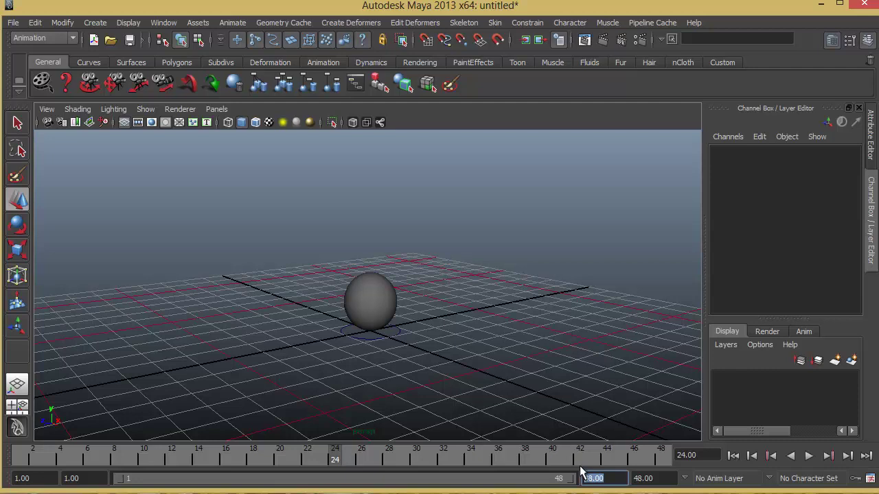
{"action": "type", "text": "50"}
{"action": "key", "text": "Return"}
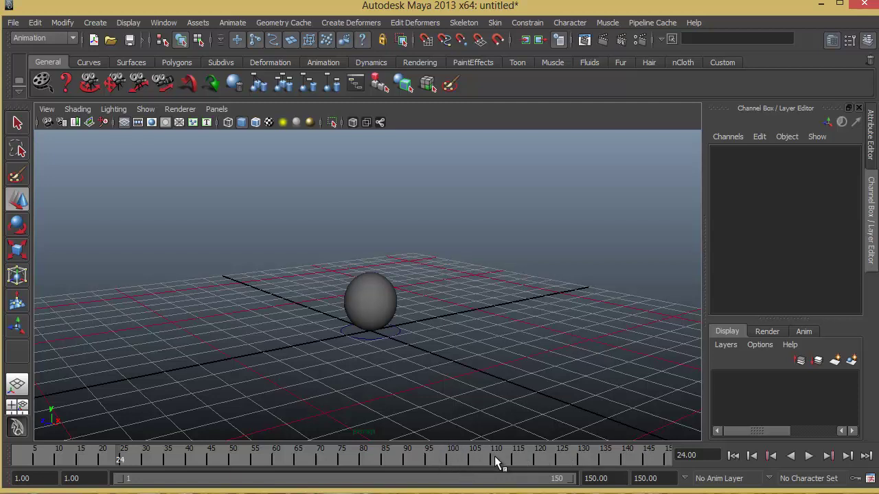
- Narrow the playback range to frames 100–110 and play it, then widen it back to 1–150
{"action": "left_click", "coordinate": [86, 479]}
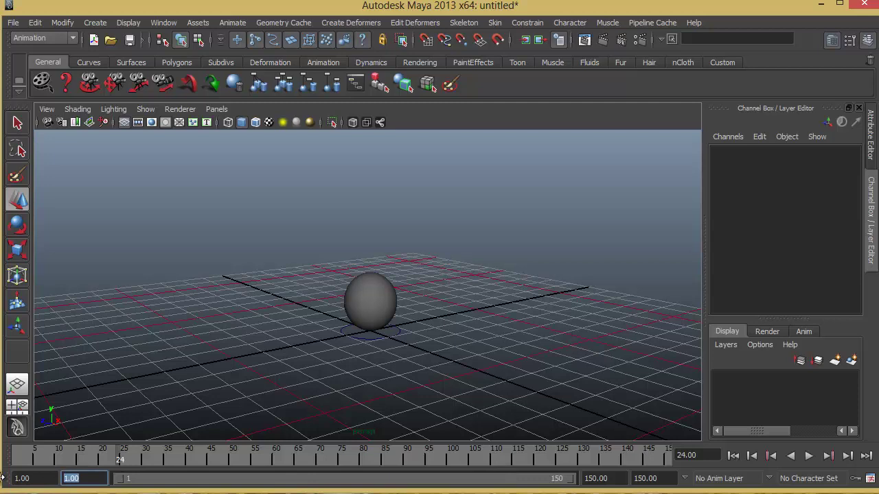
{"action": "type", "text": "100"}
{"action": "key", "text": "Return"}
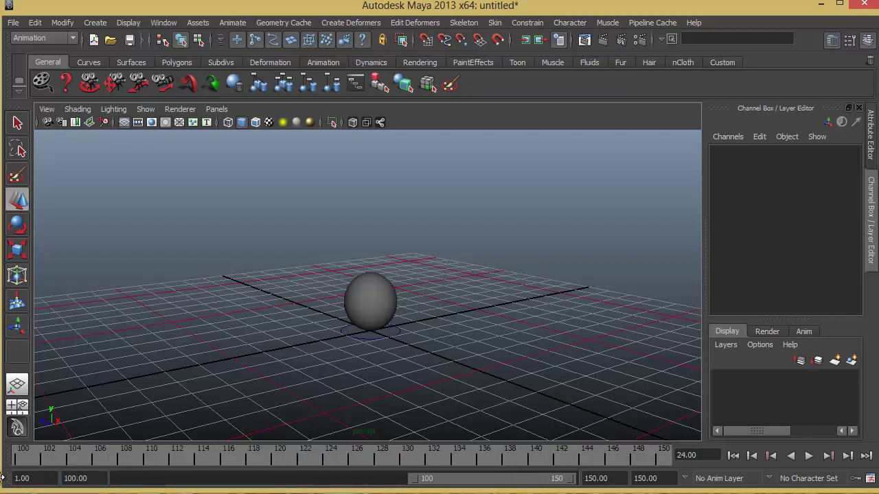
{"action": "key", "text": "Tab"}
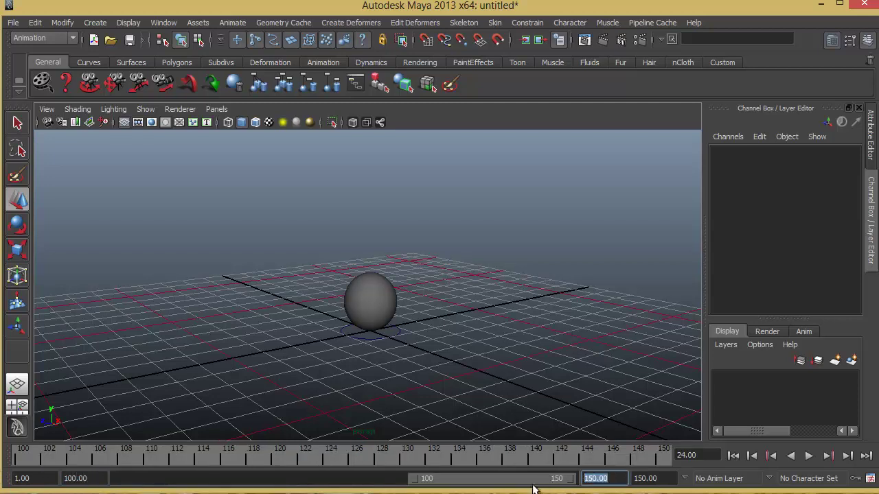
{"action": "type", "text": "110"}
{"action": "key", "text": "Return"}
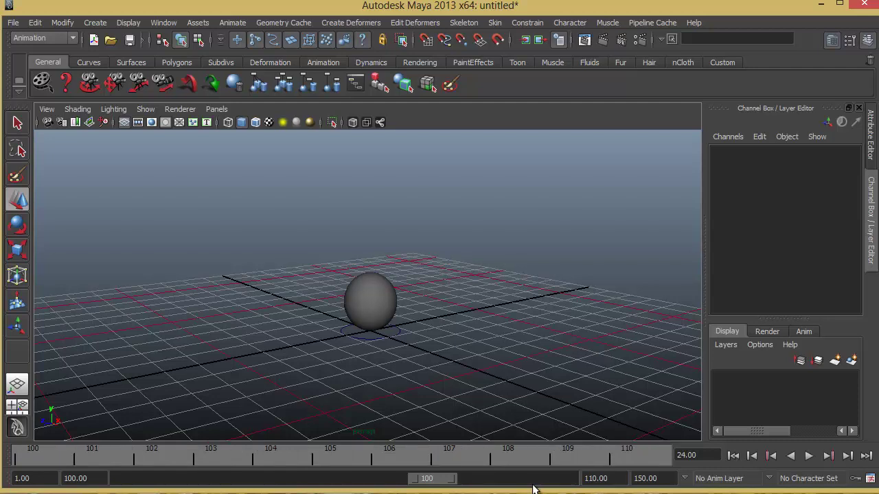
{"action": "left_click", "coordinate": [19, 462]}
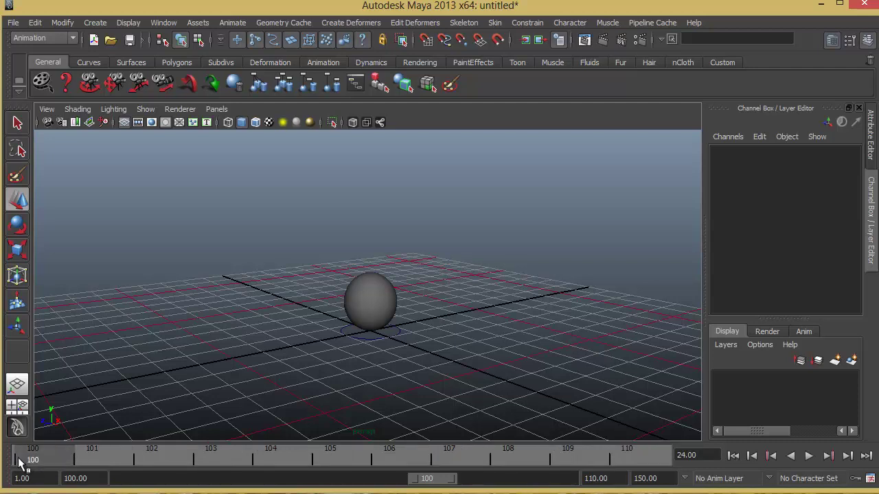
{"action": "key", "text": "alt+v"}
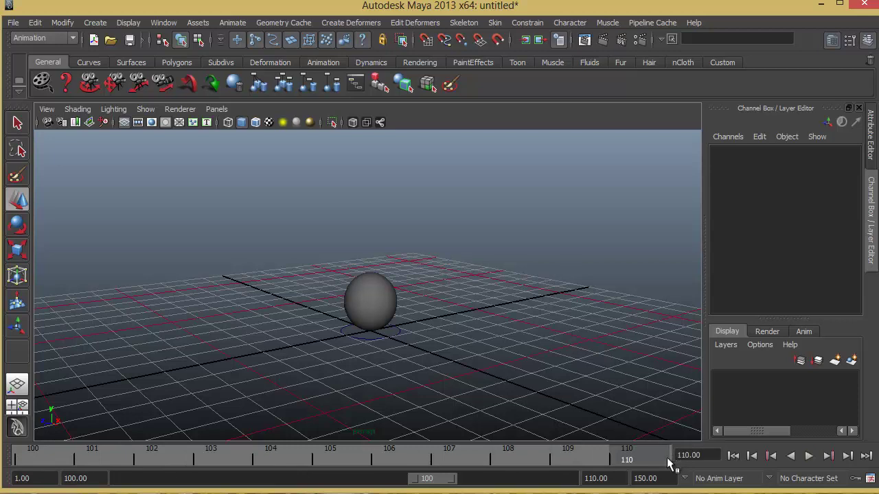
{"action": "left_click_drag", "start_coordinate": [415, 479], "coordinate": [86, 481]}
{"action": "left_click_drag", "start_coordinate": [451, 482], "coordinate": [580, 481]}
- Select the nurbsCircle1 control and raise Squash to flatten the ball
{"action": "key", "text": "alt+shift+v"}
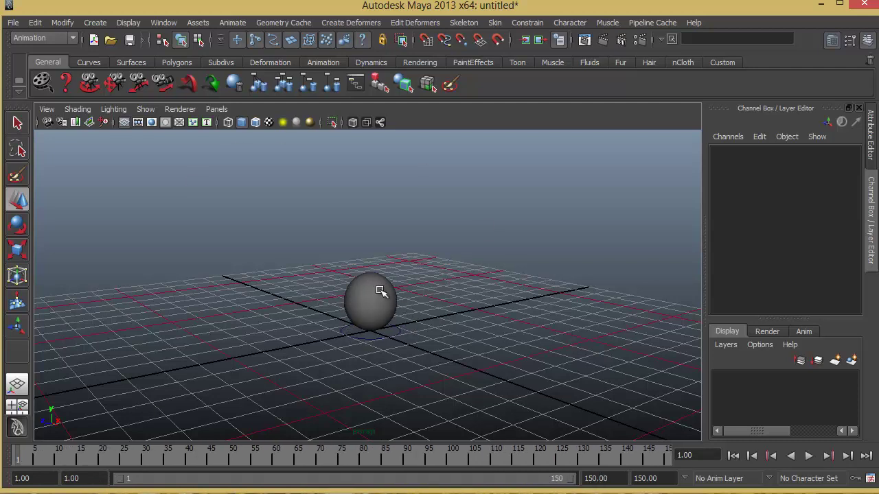
{"action": "left_click", "coordinate": [370, 339]}
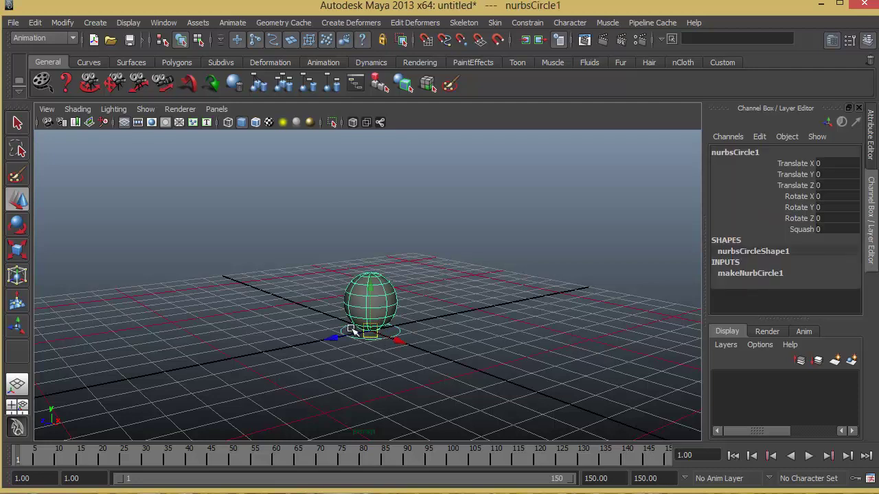
{"action": "left_click", "coordinate": [813, 230]}
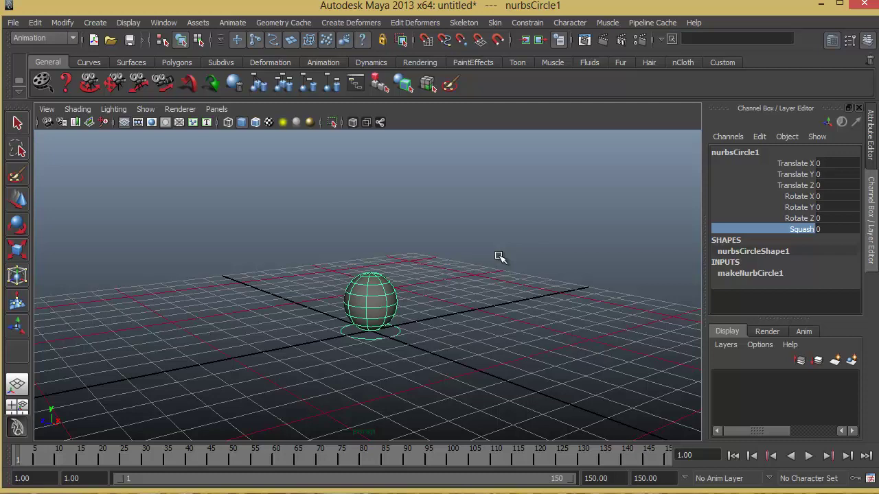
{"action": "middle_click_drag", "start_coordinate": [500, 257], "coordinate": [657, 254]}
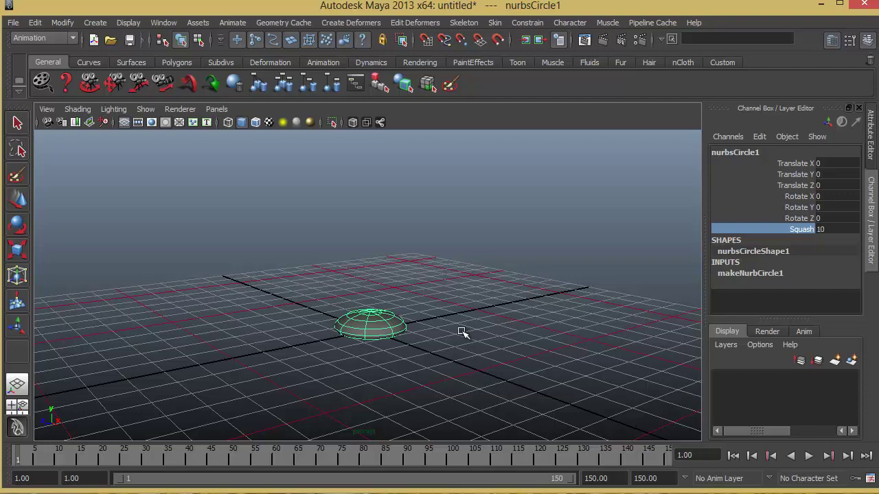
- Lower Squash to stretch the ball into a teardrop, then set Squash to 0
{"action": "left_click_drag", "start_coordinate": [463, 329], "coordinate": [521, 338], "text": "alt"}
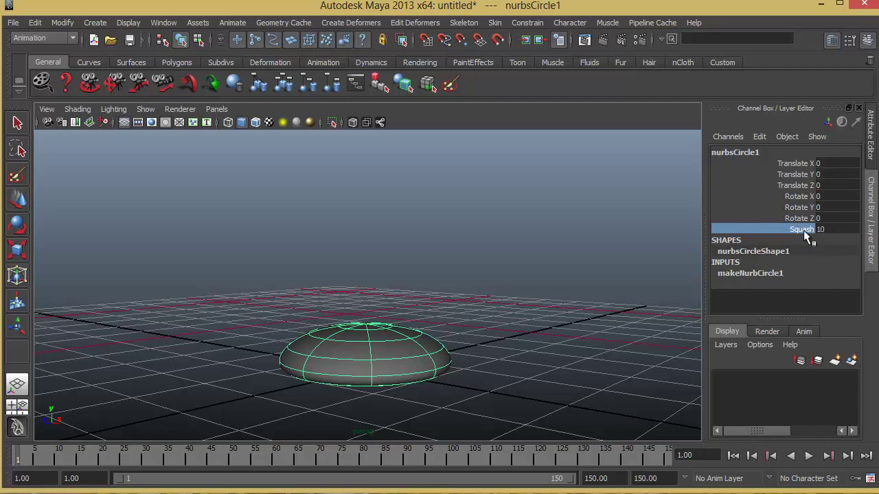
{"action": "middle_click_drag", "start_coordinate": [607, 274], "coordinate": [351, 275]}
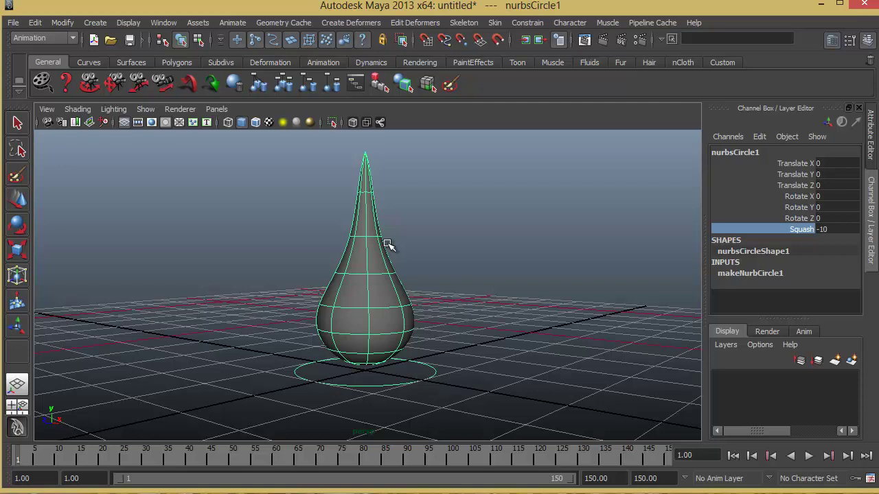
{"action": "double_click", "coordinate": [827, 229]}
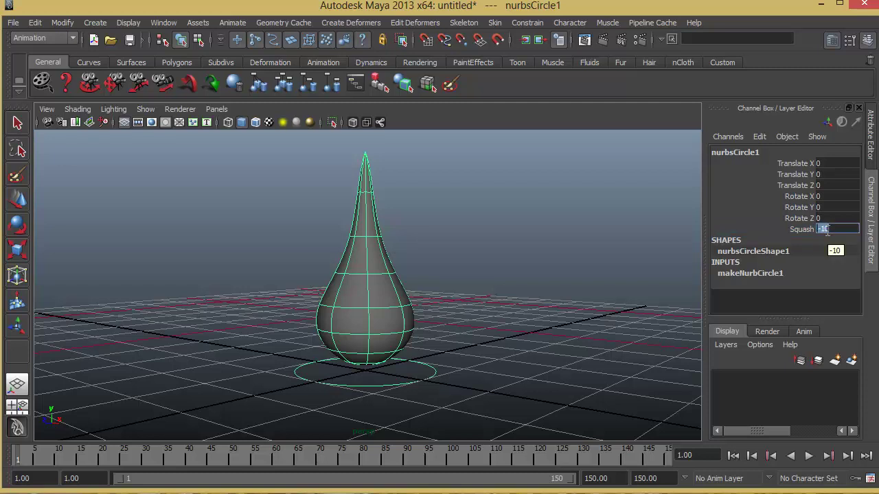
{"action": "type", "text": "0"}
{"action": "key", "text": "Return"}
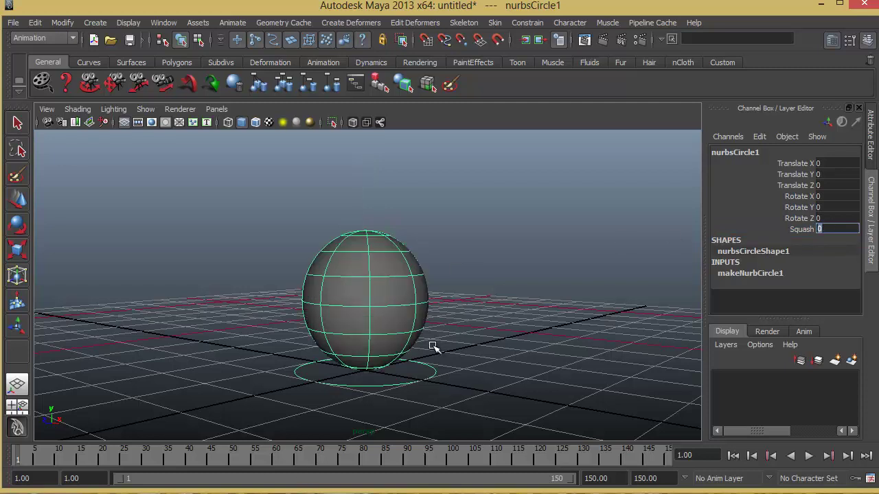
{"action": "right_click_drag", "start_coordinate": [443, 330], "coordinate": [404, 318], "text": "alt"}
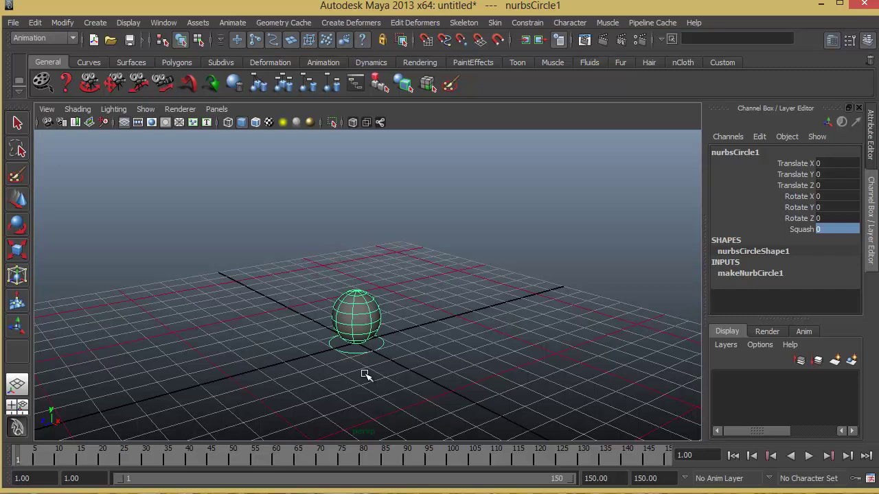
{"action": "left_click_drag", "start_coordinate": [344, 358], "coordinate": [153, 418], "text": "alt"}
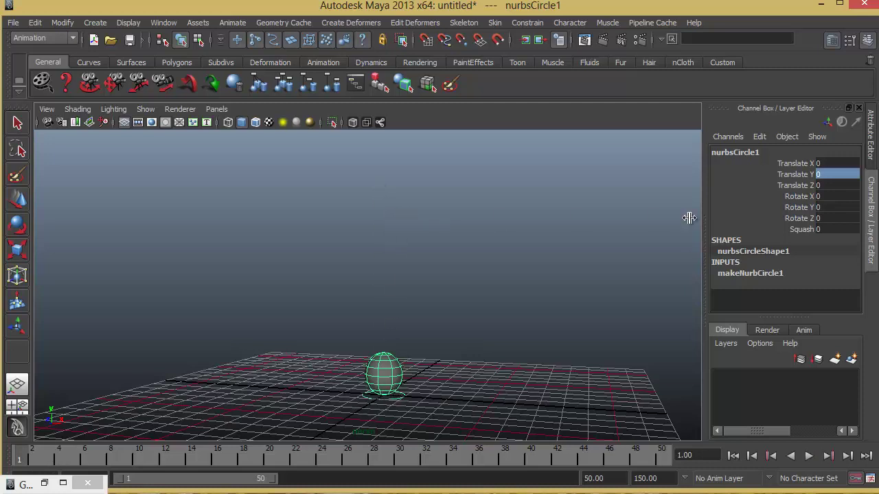
- Raise the ball control to Translate Y 8
{"action": "left_click", "coordinate": [17, 199]}
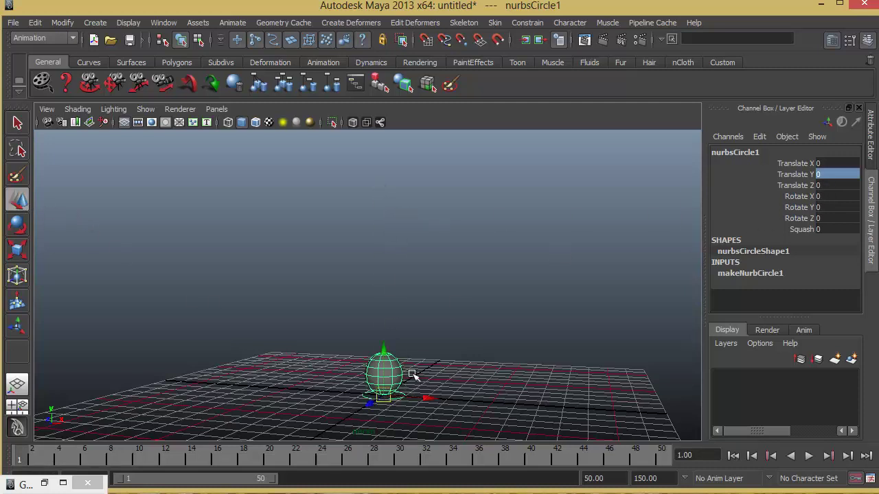
{"action": "left_click_drag", "start_coordinate": [385, 350], "coordinate": [395, 224]}
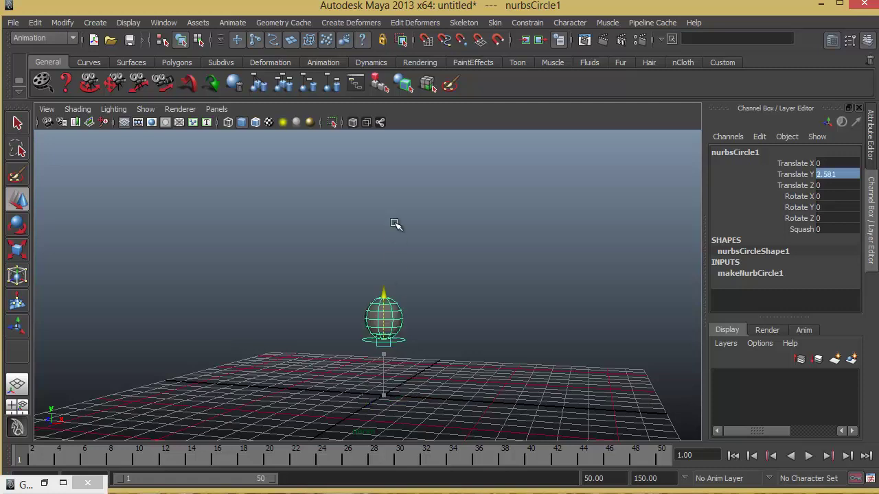
{"action": "left_click", "coordinate": [828, 174]}
{"action": "key", "text": "Return"}
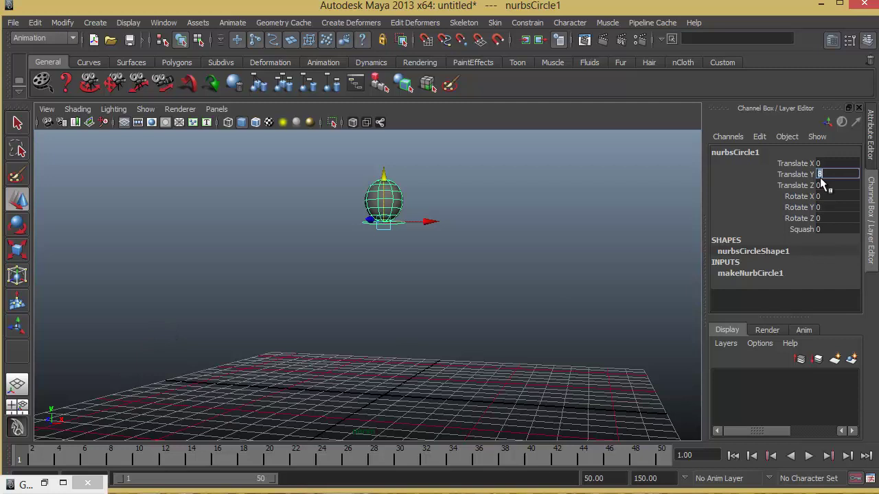
- Key Translate Y and Squash at frame 1 with Key Selected, then play to check
{"action": "left_click", "coordinate": [798, 173]}
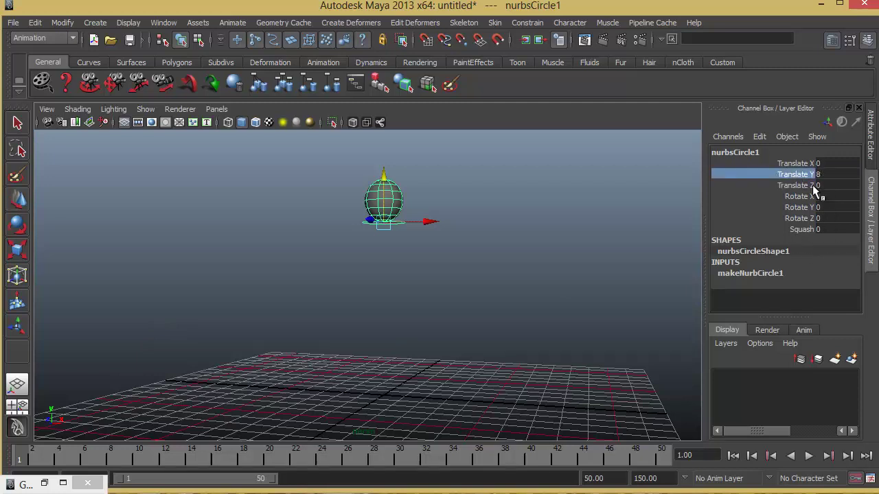
{"action": "left_click", "coordinate": [800, 227], "text": "ctrl"}
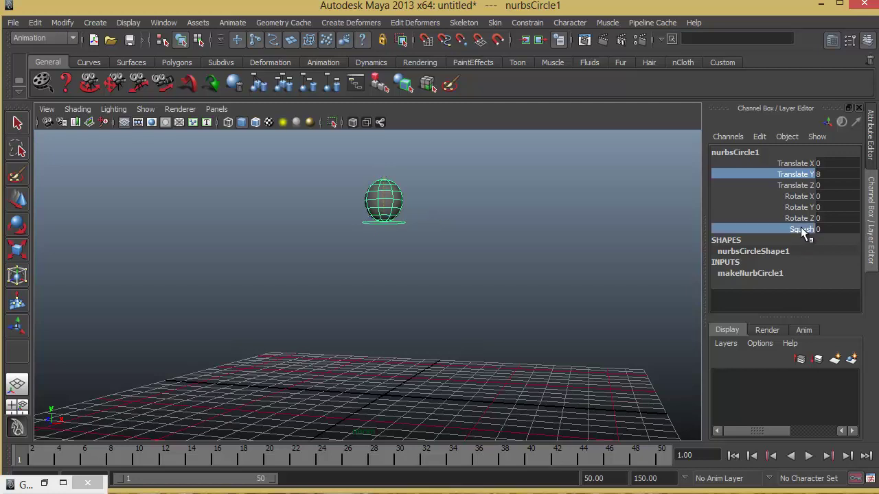
{"action": "right_click", "coordinate": [801, 227]}
{"action": "left_click", "coordinate": [844, 16]}
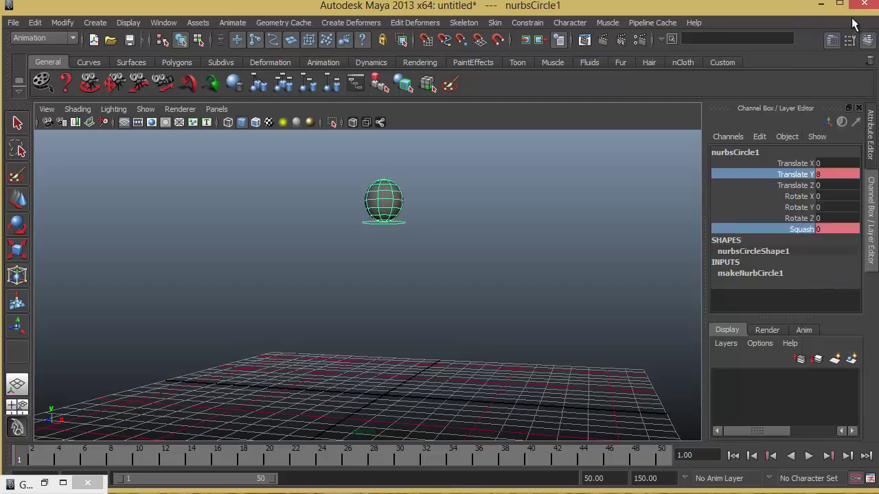
{"action": "key", "text": "alt+v"}
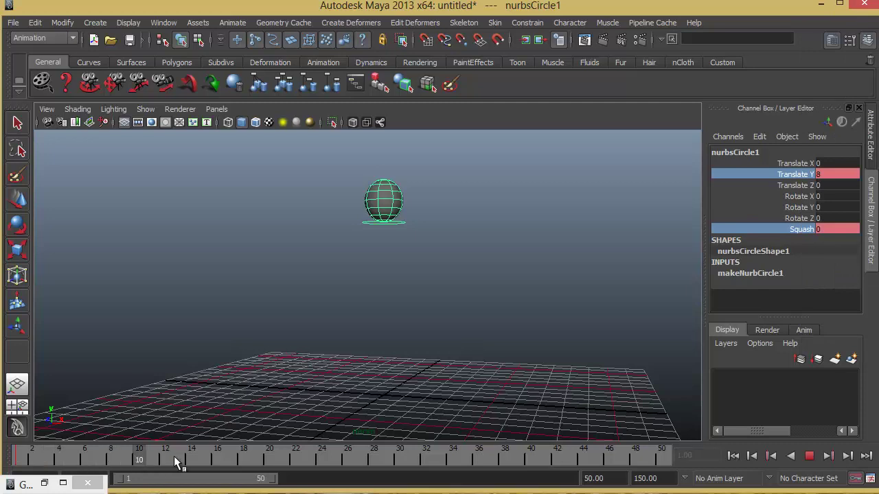
{"action": "key", "text": "alt+v"}
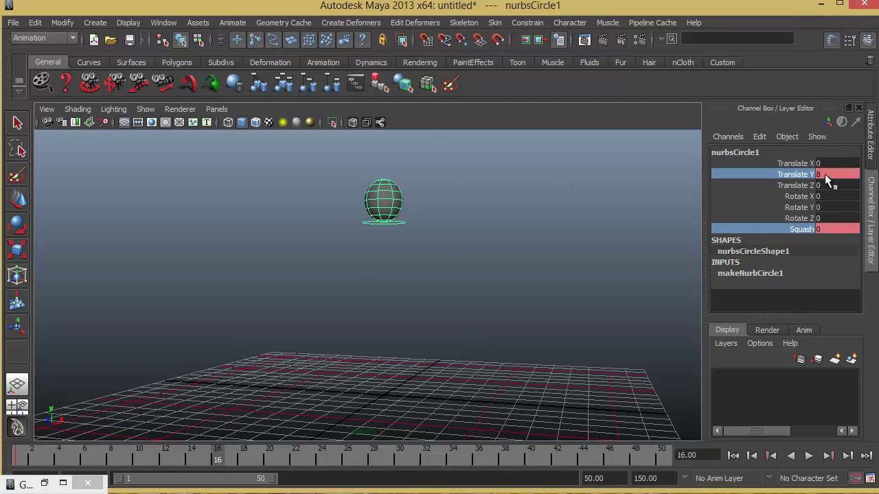
- Turn on Auto Keyframe and, at frame 15, lower the ball to Translate Y 0
{"action": "left_click", "coordinate": [855, 479]}
{"action": "key", "text": "alt+v"}
{"action": "left_click", "coordinate": [206, 460]}
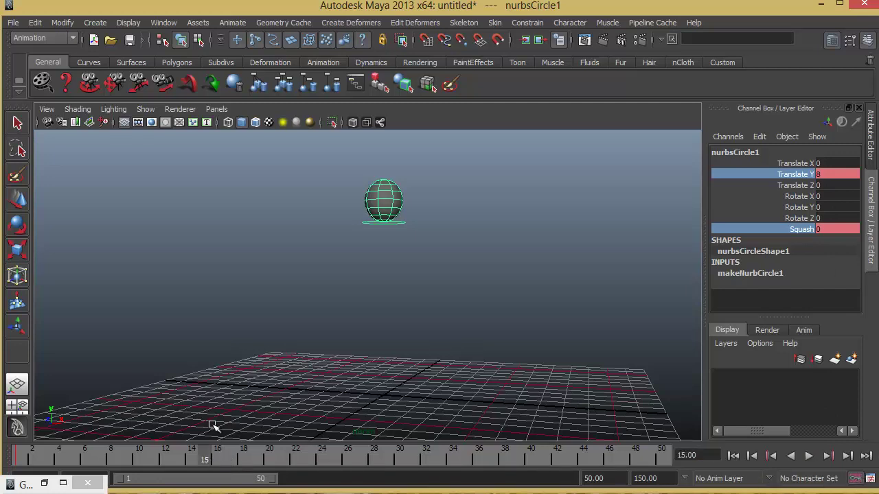
{"action": "left_click", "coordinate": [19, 200]}
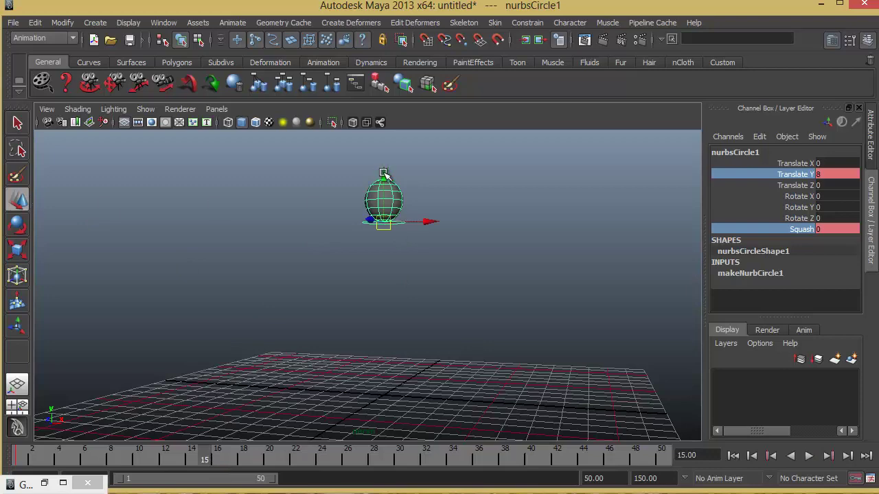
{"action": "left_click_drag", "start_coordinate": [383, 172], "coordinate": [383, 337]}
{"action": "left_click", "coordinate": [824, 174]}
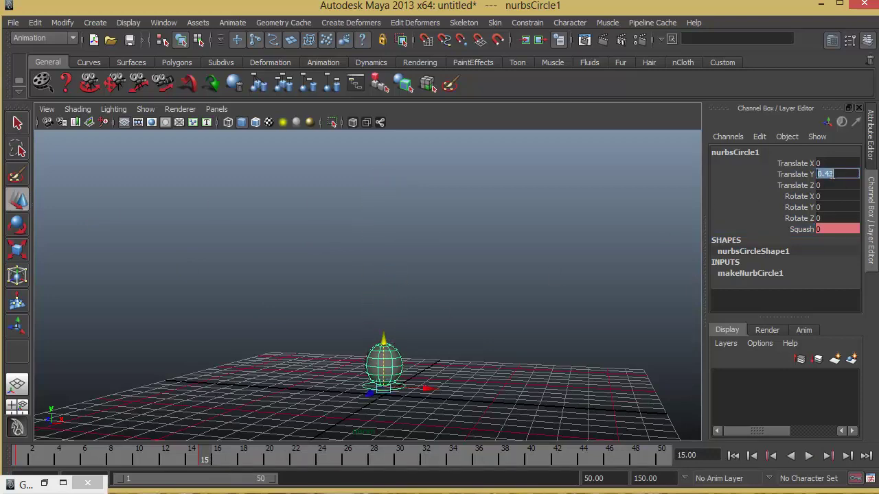
{"action": "type", "text": "0"}
{"action": "key", "text": "Return"}
- Stretch the ball into a teardrop with Squash -10 and scrub to frame 15 to check
{"action": "left_click_drag", "start_coordinate": [467, 389], "coordinate": [420, 384], "text": "alt"}
{"action": "left_click_drag", "start_coordinate": [487, 343], "coordinate": [414, 393], "text": "alt"}
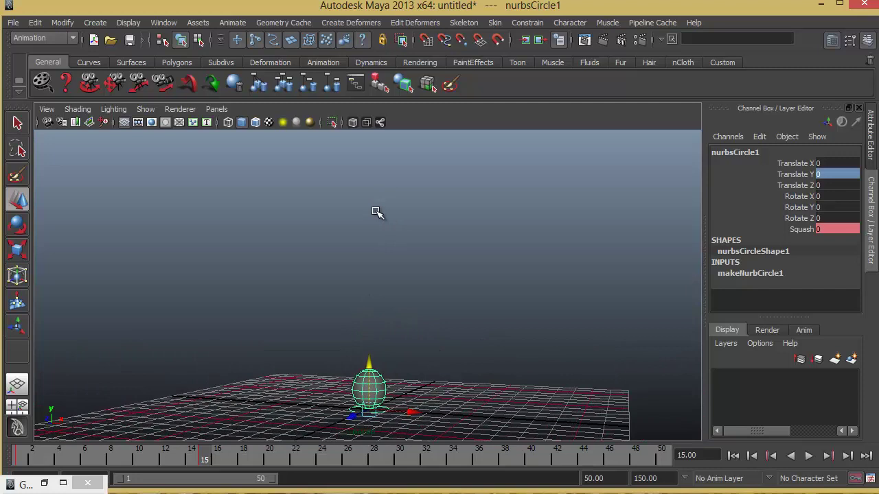
{"action": "left_click", "coordinate": [805, 230]}
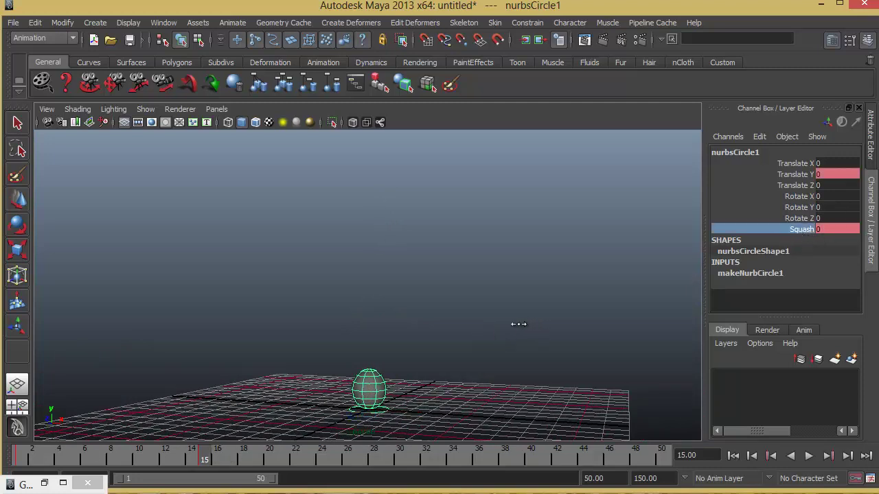
{"action": "middle_click_drag", "start_coordinate": [518, 324], "coordinate": [398, 334]}
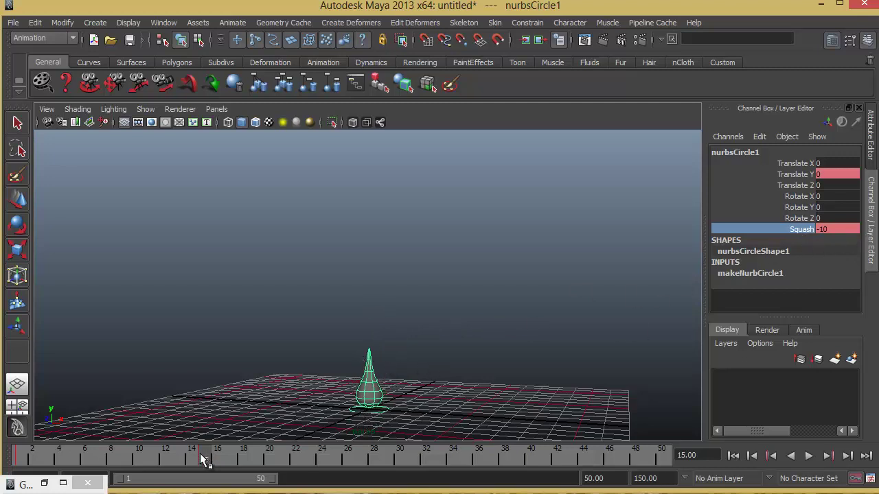
{"action": "key", "text": "alt+v"}
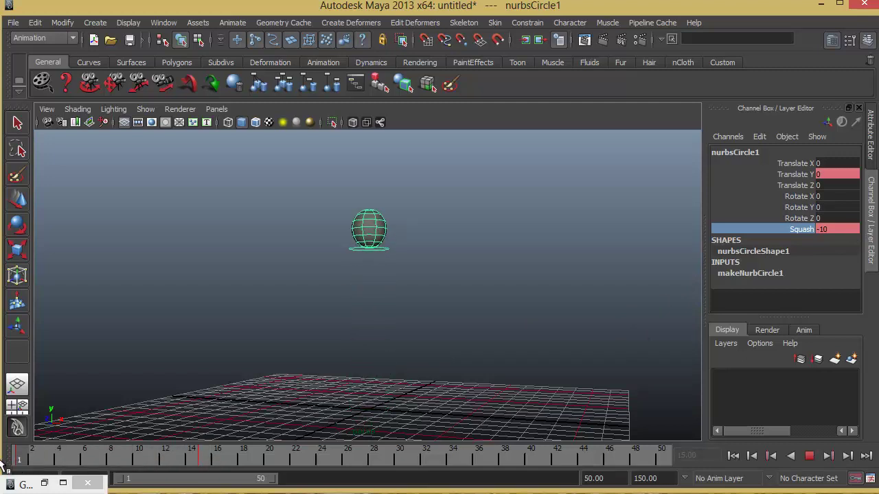
{"action": "left_click", "coordinate": [15, 460]}
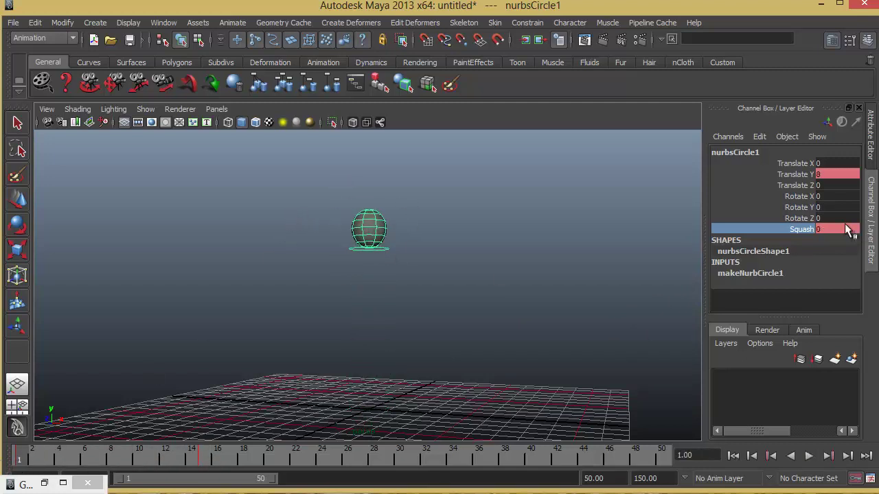
{"action": "left_click_drag", "start_coordinate": [19, 462], "coordinate": [204, 461]}
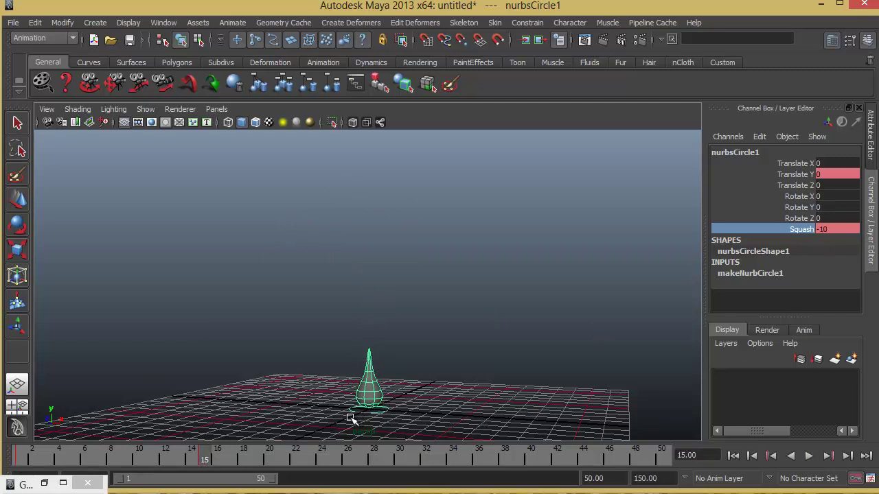
- At frame 16, raise Squash to 10 to flatten the ball, then replay frames 13–17
{"action": "left_click", "coordinate": [221, 467]}
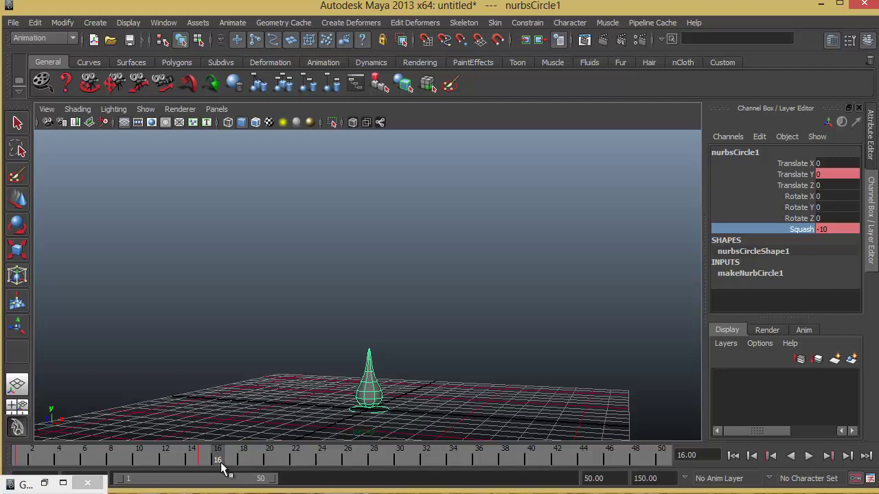
{"action": "mouse_move", "coordinate": [219, 466]}
{"action": "left_mouse_down"}
{"action": "mouse_move", "coordinate": [204, 465]}
{"action": "mouse_move", "coordinate": [215, 460]}
{"action": "left_mouse_up"}
{"action": "middle_click_drag", "start_coordinate": [568, 281], "coordinate": [777, 288]}
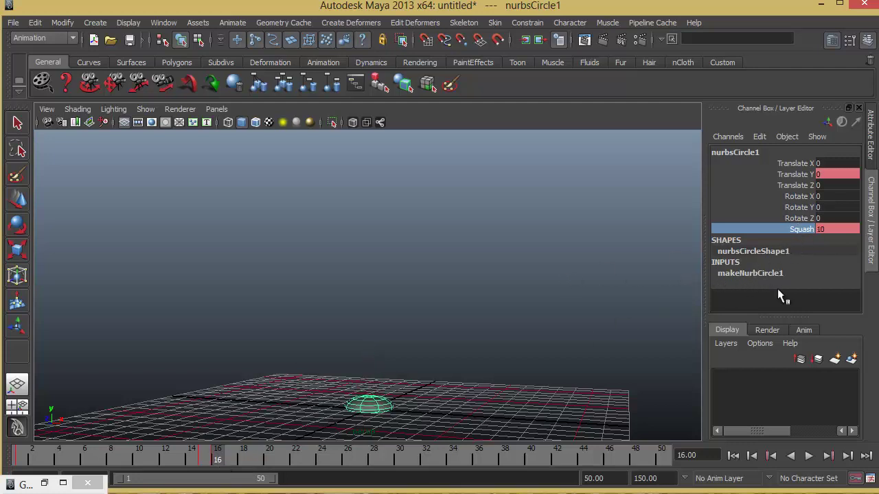
{"action": "left_click", "coordinate": [734, 457]}
{"action": "left_click", "coordinate": [810, 457]}
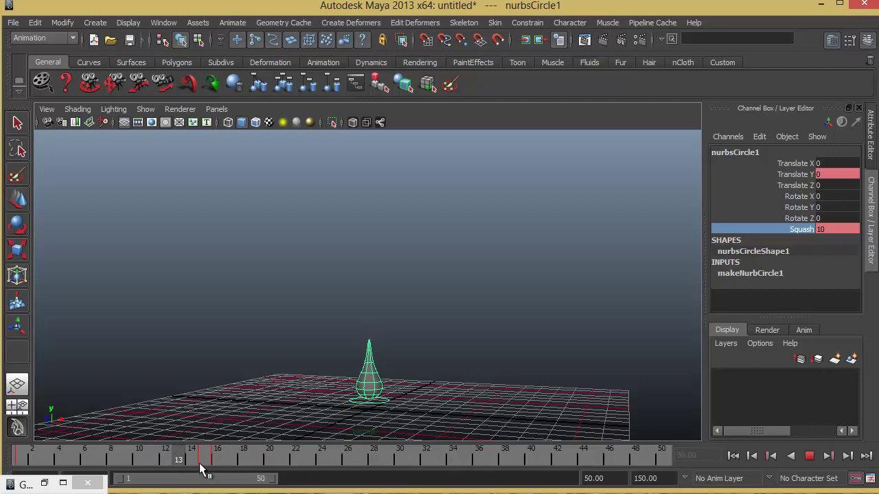
{"action": "left_click_drag", "start_coordinate": [202, 468], "coordinate": [304, 470]}
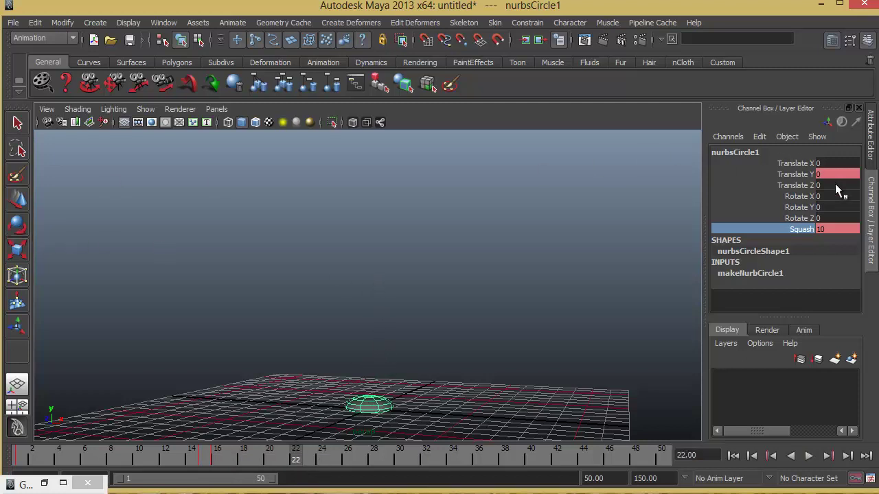
- Raise the ball to Translate Y 2.5 and stop playback at frame 22
{"action": "left_click", "coordinate": [803, 174]}
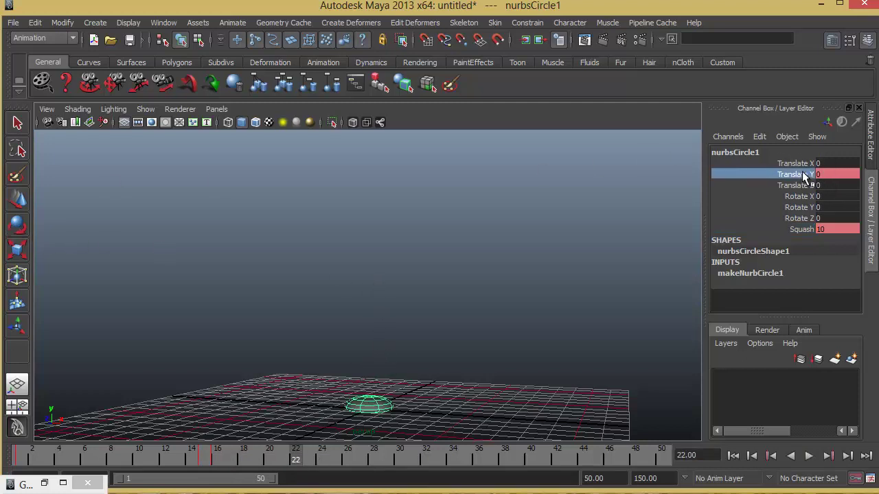
{"action": "left_click", "coordinate": [18, 199]}
{"action": "left_click_drag", "start_coordinate": [373, 365], "coordinate": [376, 326]}
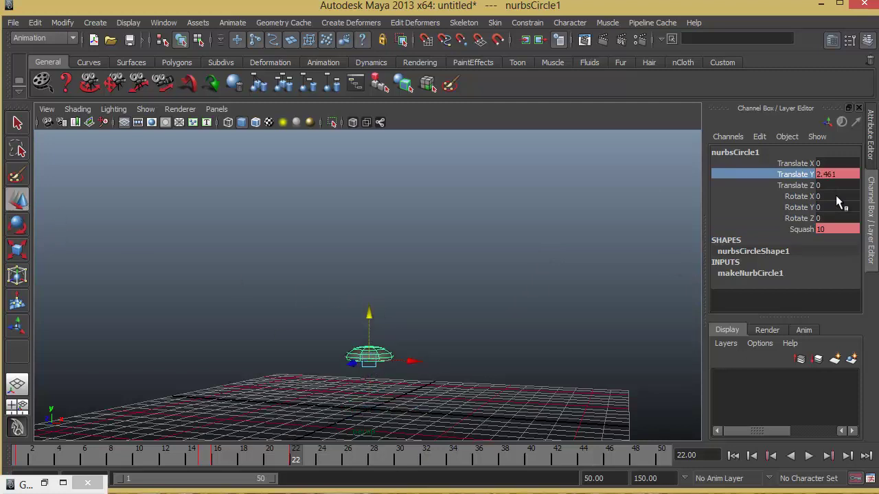
{"action": "double_click", "coordinate": [831, 174]}
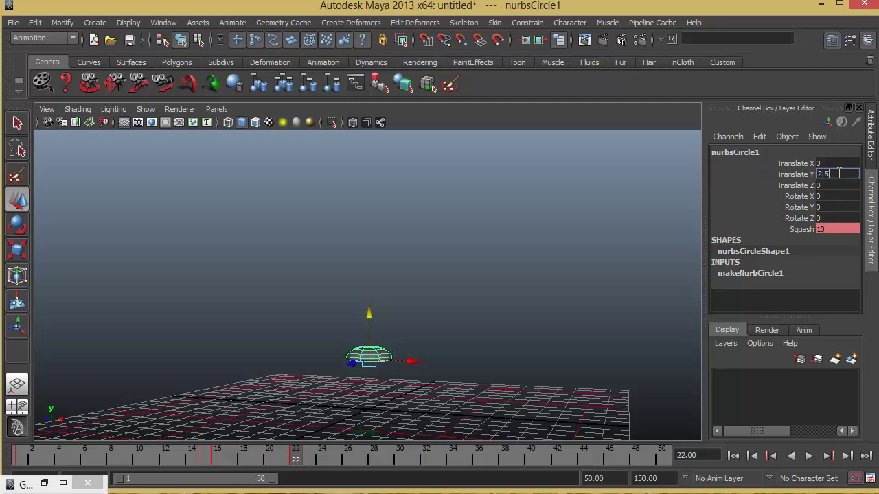
{"action": "key", "text": "Return"}
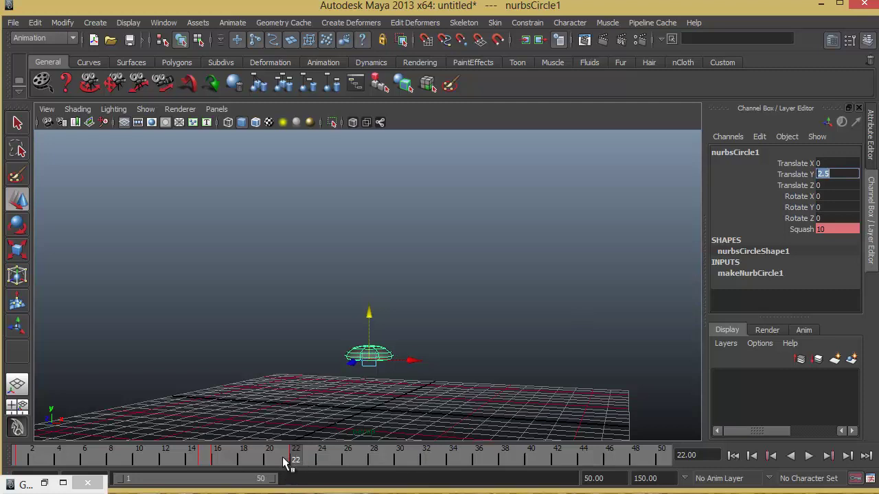
{"action": "key", "text": "alt+v"}
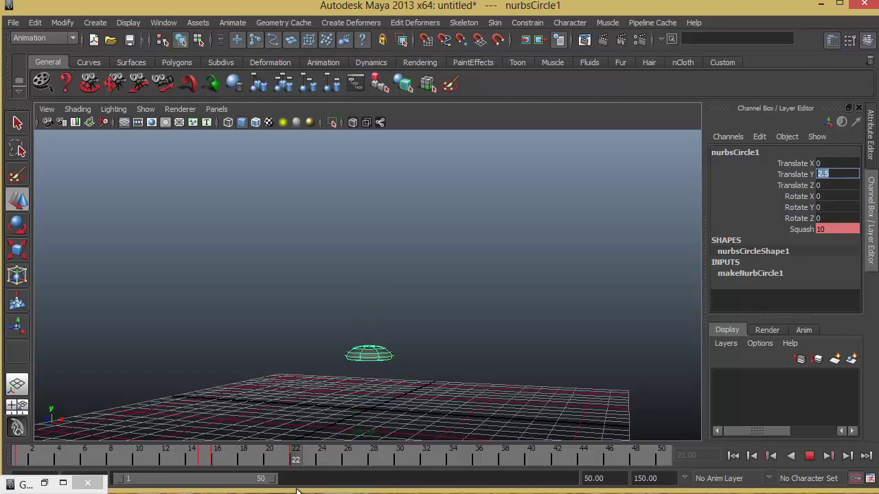
{"action": "key", "text": "alt+v"}
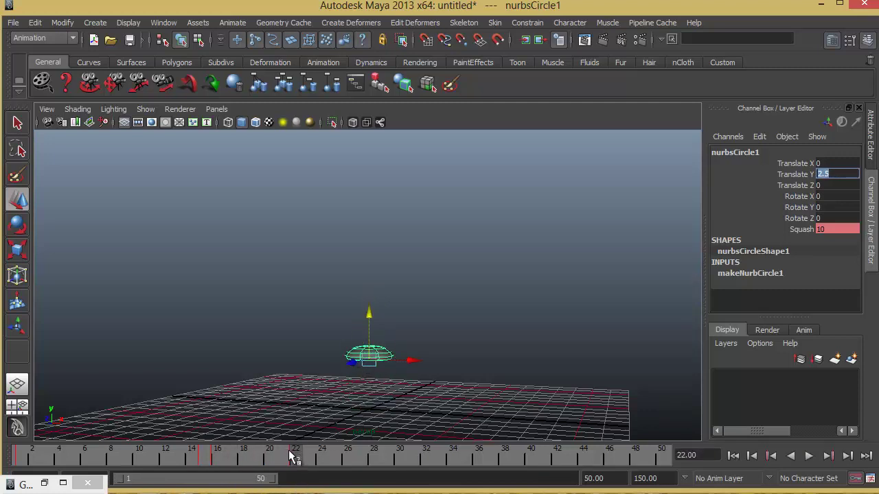
- Set Squash back to 0 so the ball is round, then review frames 10–21
{"action": "left_click", "coordinate": [817, 229]}
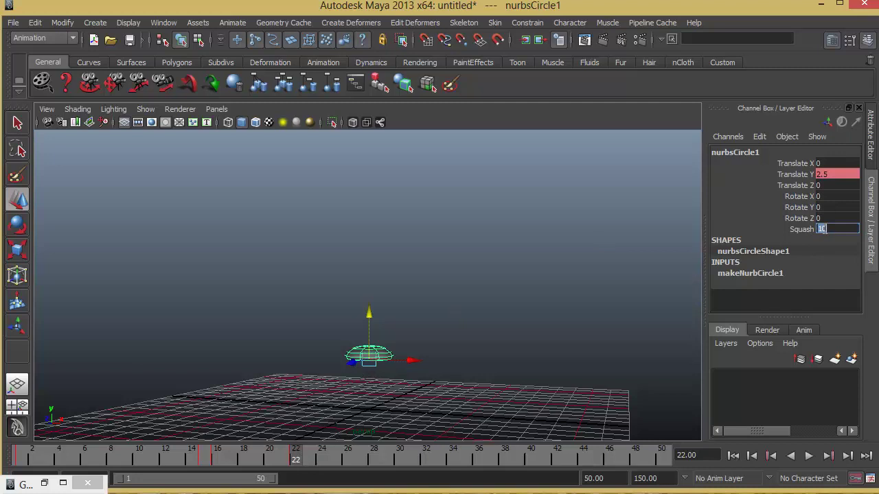
{"action": "key", "text": "Return"}
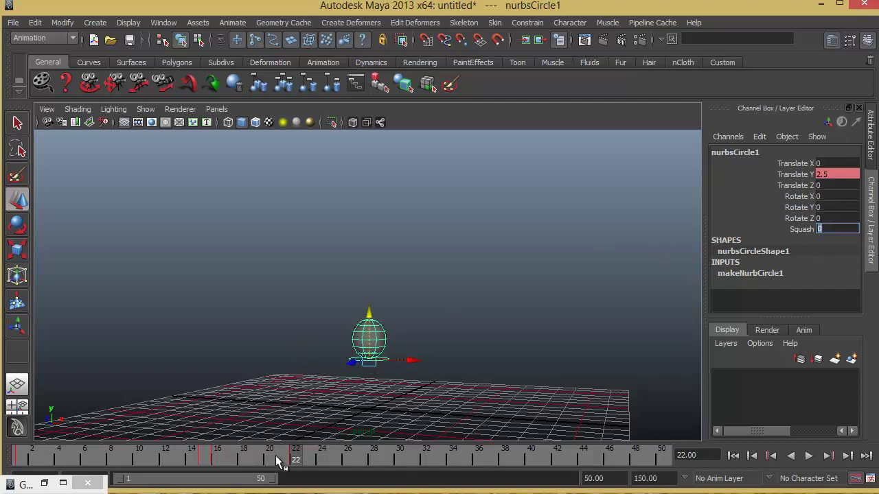
{"action": "key", "text": "alt+v"}
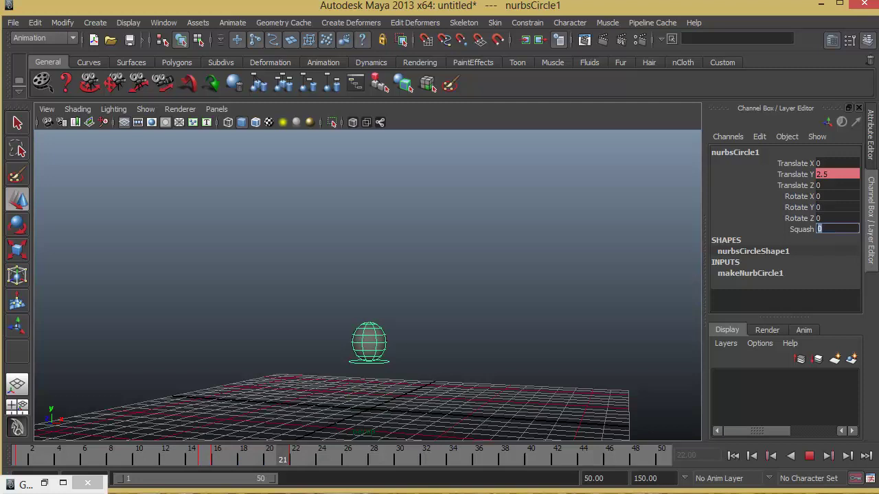
{"action": "key", "text": "Escape"}
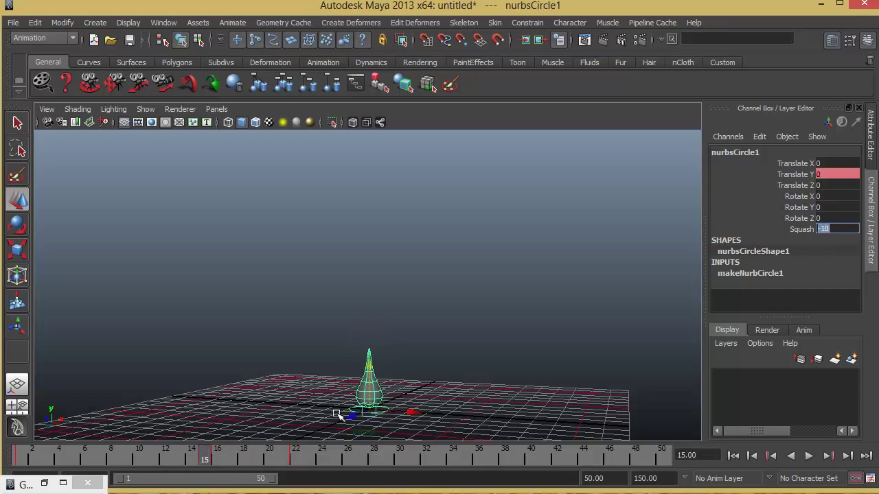
{"action": "key", "text": "alt+v"}
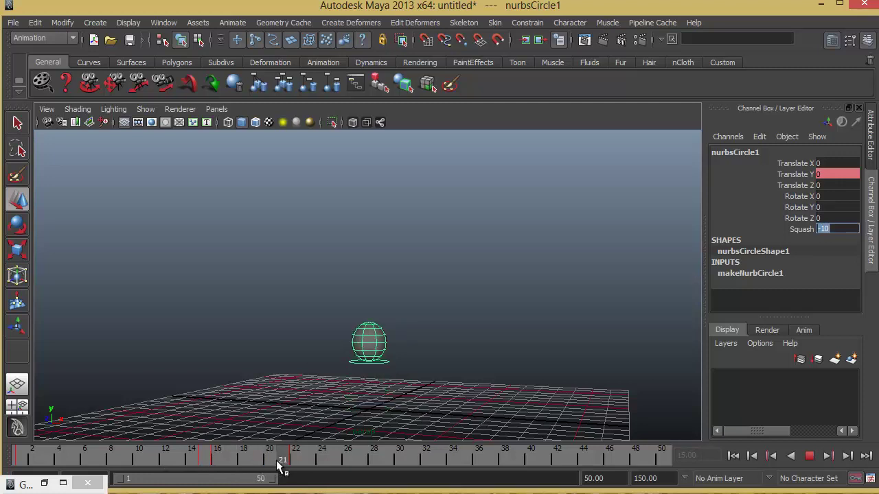
{"action": "mouse_move", "coordinate": [278, 464]}
{"action": "left_mouse_down"}
{"action": "mouse_move", "coordinate": [153, 465]}
{"action": "mouse_move", "coordinate": [367, 465]}
{"action": "mouse_move", "coordinate": [348, 464]}
{"action": "left_mouse_up"}
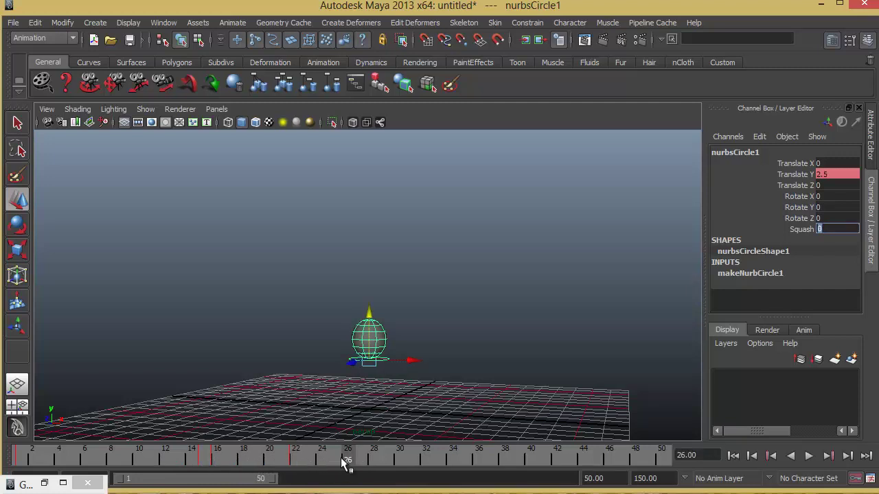
- At frame 27, put the ball back on the ground with Translate Y 0
{"action": "key", "text": "alt+v"}
{"action": "key", "text": "alt+v"}
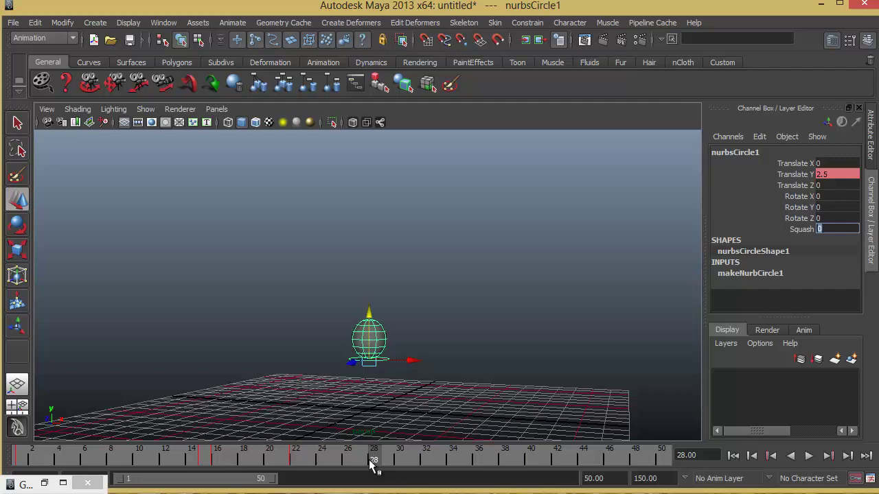
{"action": "key", "text": "alt+v"}
{"action": "key", "text": "alt+v"}
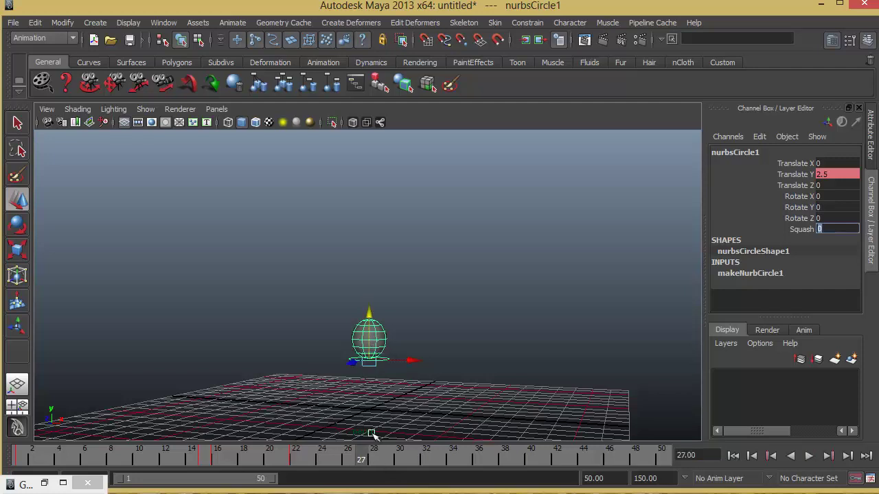
{"action": "left_click", "coordinate": [839, 176]}
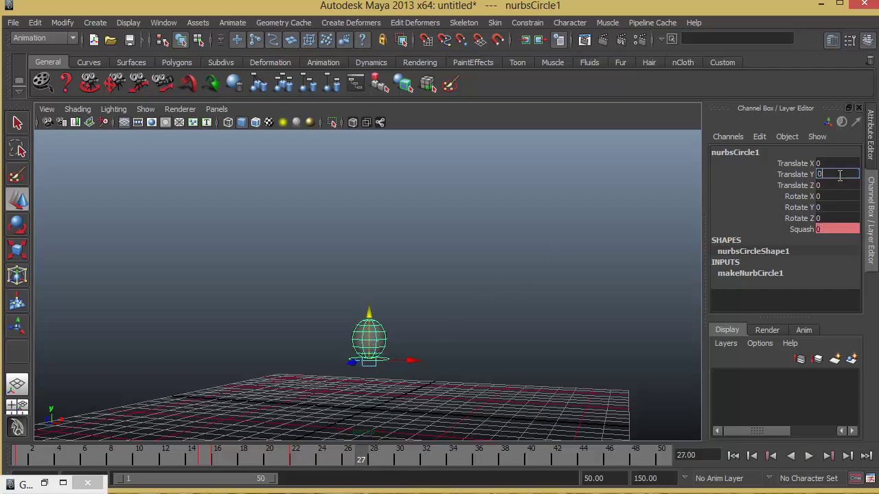
{"action": "type", "text": "0"}
{"action": "key", "text": "Return"}
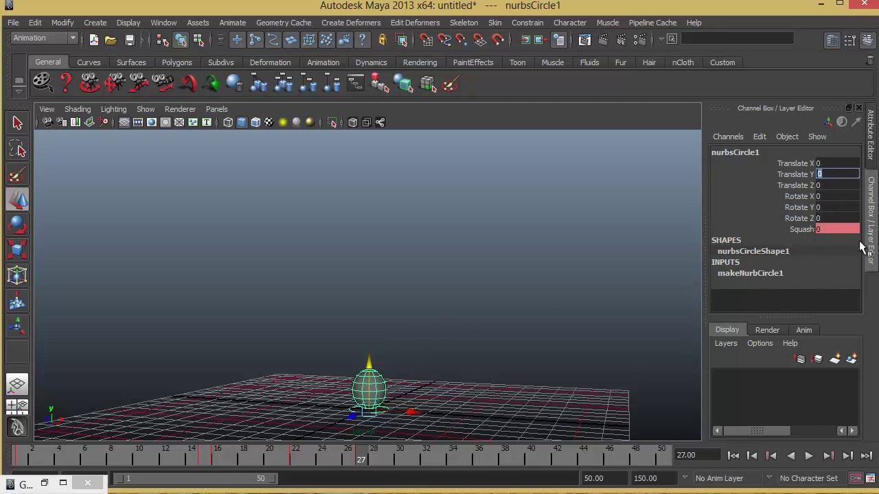
- Stretch the ball slightly with Squash -4.5, then step to frame 28
{"action": "left_click", "coordinate": [802, 229]}
{"action": "middle_click_drag", "start_coordinate": [590, 343], "coordinate": [559, 348]}
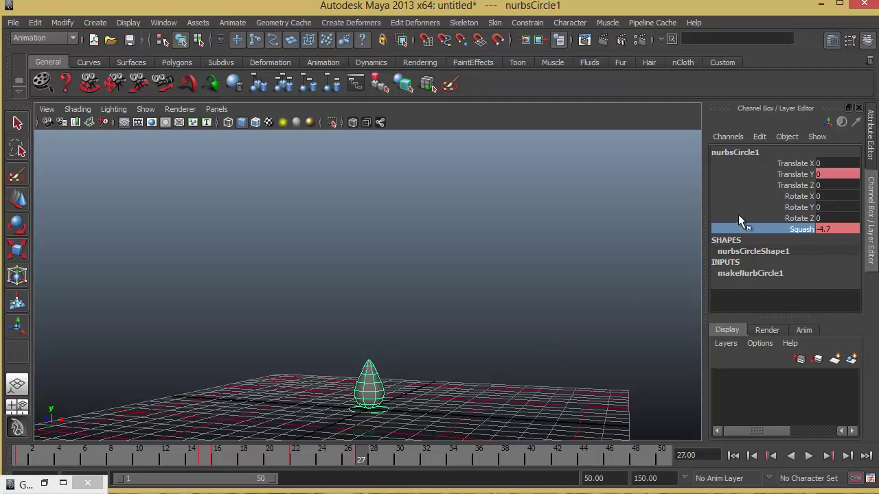
{"action": "double_click", "coordinate": [825, 229]}
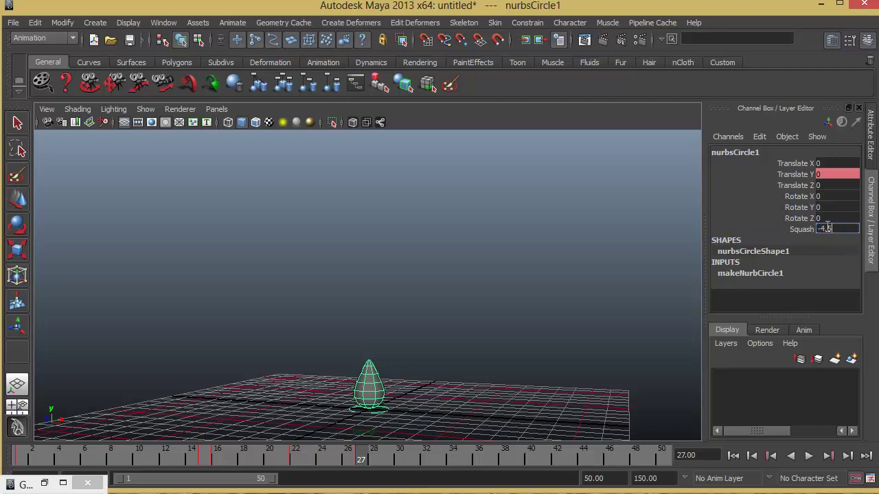
{"action": "key", "text": "Return"}
{"action": "mouse_move", "coordinate": [365, 464]}
{"action": "left_mouse_down"}
{"action": "mouse_move", "coordinate": [304, 465]}
{"action": "mouse_move", "coordinate": [412, 470]}
{"action": "mouse_move", "coordinate": [333, 461]}
{"action": "mouse_move", "coordinate": [371, 464]}
{"action": "left_mouse_up"}
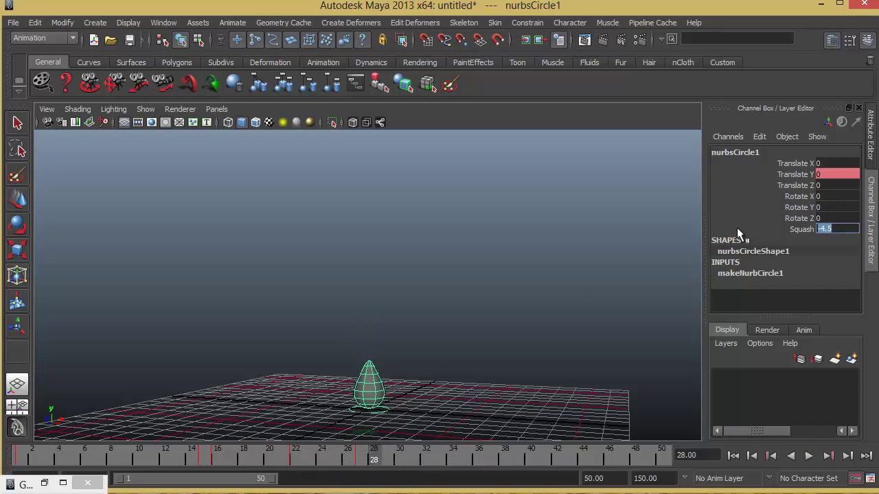
- Set Squash to 5 at frame 28 to flatten the ball, then play and scrub to frame 31
{"action": "left_click", "coordinate": [801, 232]}
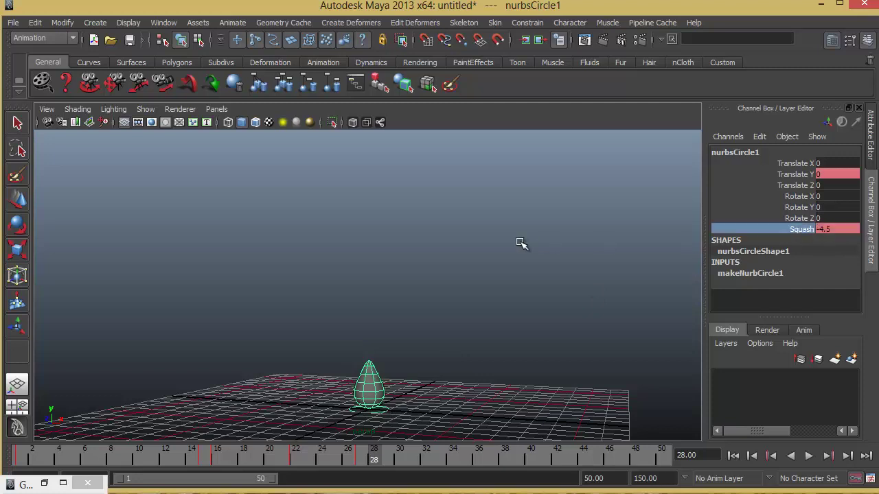
{"action": "middle_click_drag", "start_coordinate": [519, 243], "coordinate": [593, 247]}
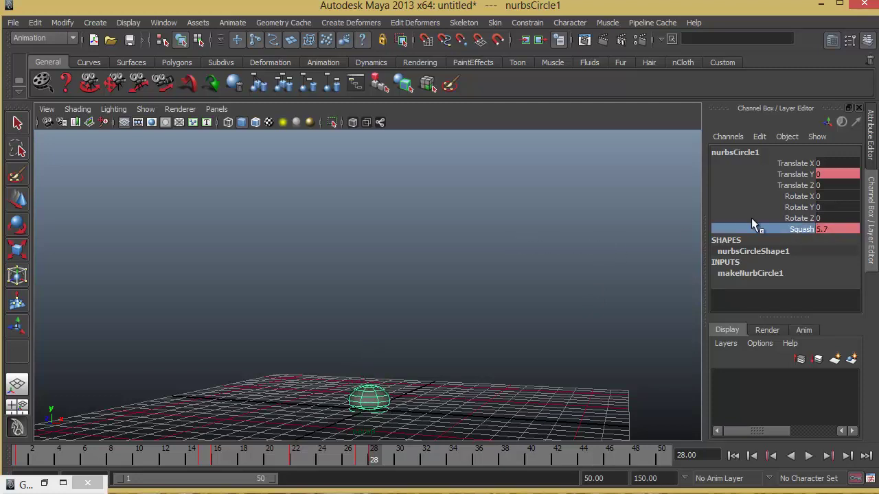
{"action": "left_click", "coordinate": [833, 229]}
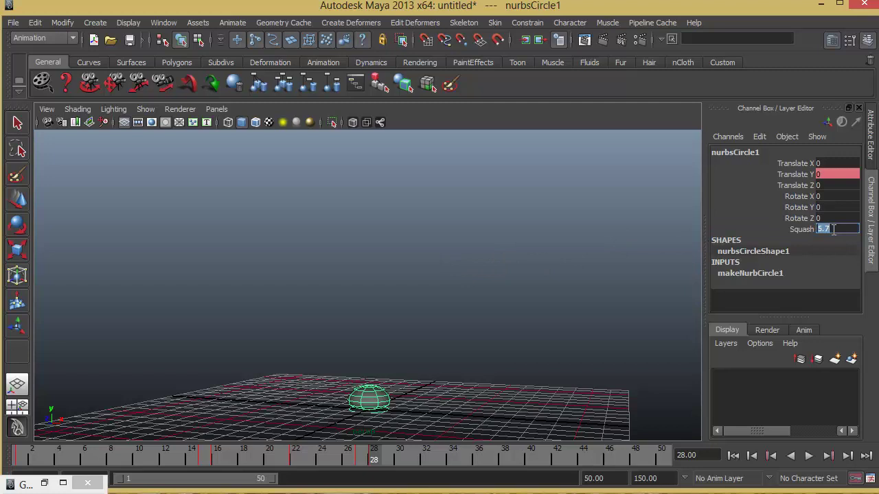
{"action": "type", "text": "5"}
{"action": "key", "text": "Return"}
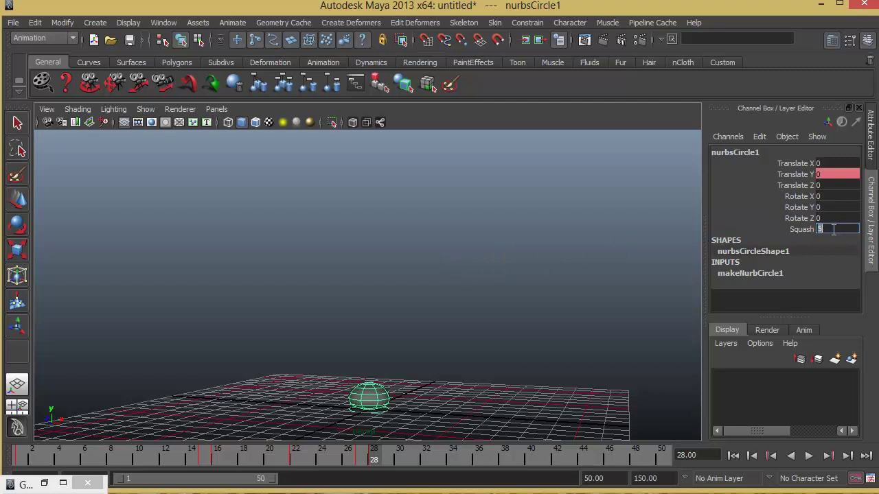
{"action": "key", "text": "alt+v"}
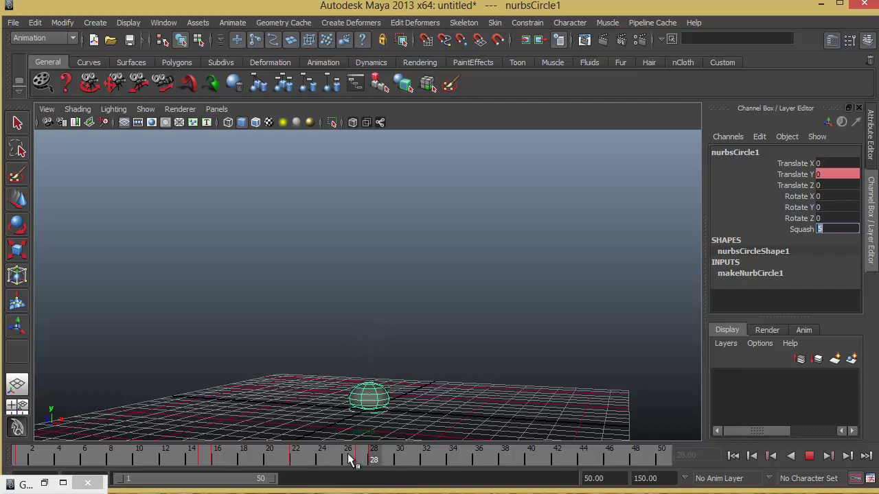
{"action": "mouse_move", "coordinate": [406, 467]}
{"action": "left_mouse_down"}
{"action": "mouse_move", "coordinate": [375, 463]}
{"action": "mouse_move", "coordinate": [417, 464]}
{"action": "mouse_move", "coordinate": [410, 465]}
{"action": "left_mouse_up"}
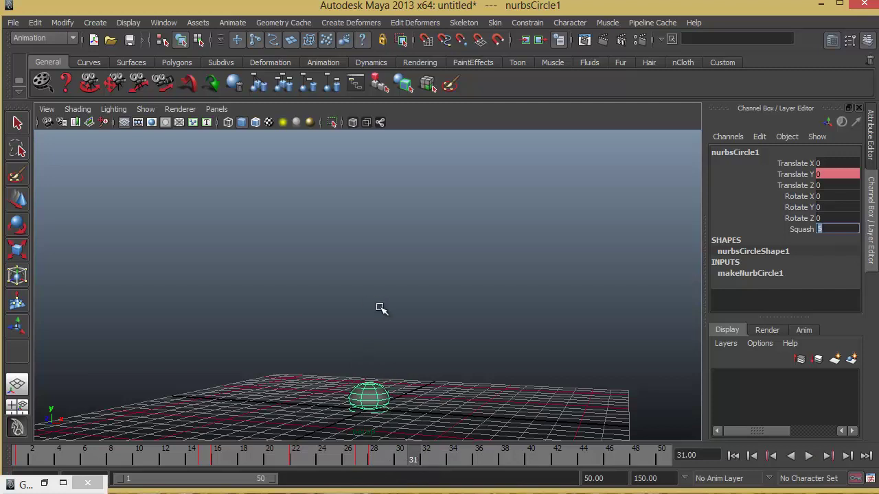
- Lift the ball to Translate Y 1.5 with Squash 0, then play and stop at frame 34
{"action": "left_click", "coordinate": [805, 174]}
{"action": "middle_click_drag", "start_coordinate": [421, 392], "coordinate": [451, 394]}
{"action": "double_click", "coordinate": [838, 176]}
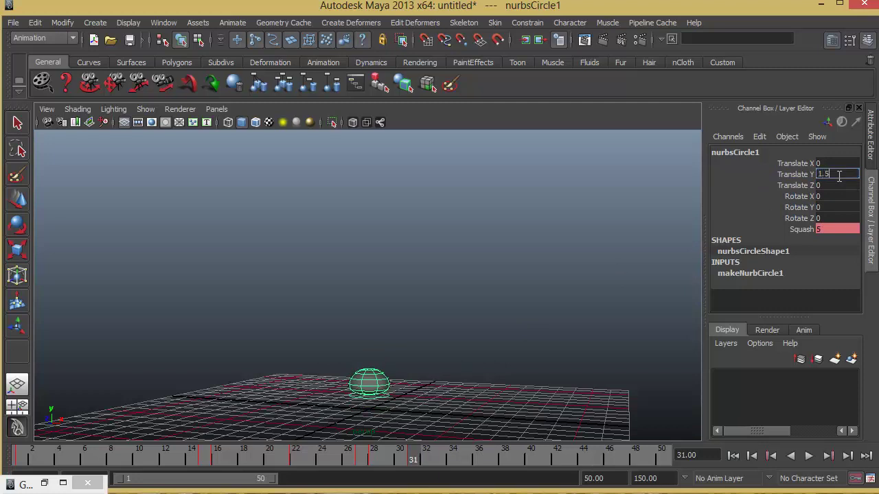
{"action": "key", "text": "Return"}
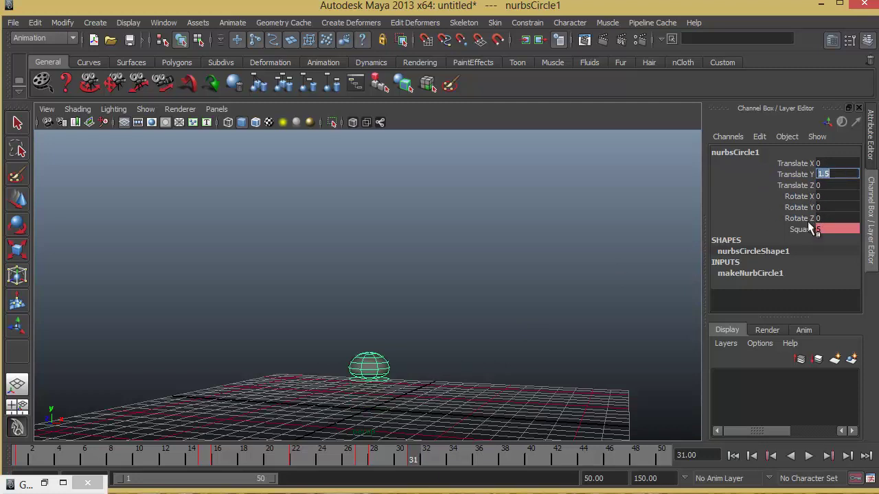
{"action": "double_click", "coordinate": [835, 229]}
{"action": "type", "text": "0"}
{"action": "key", "text": "Return"}
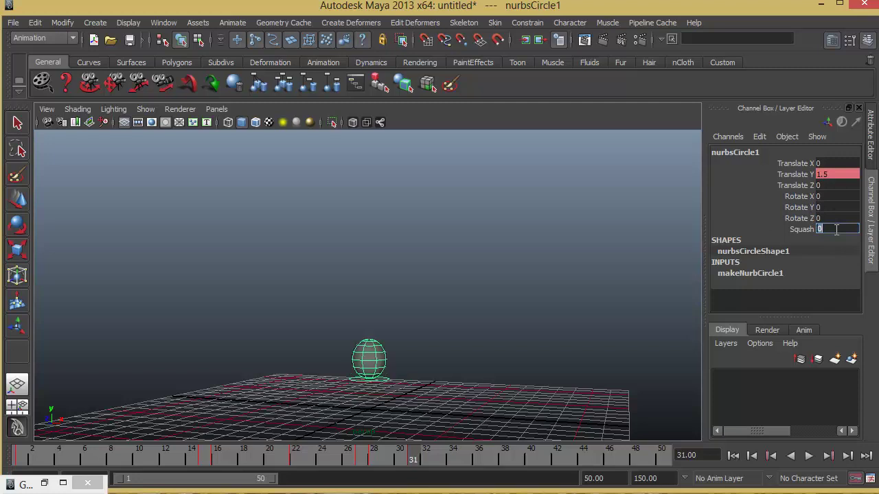
{"action": "key", "text": "alt+v"}
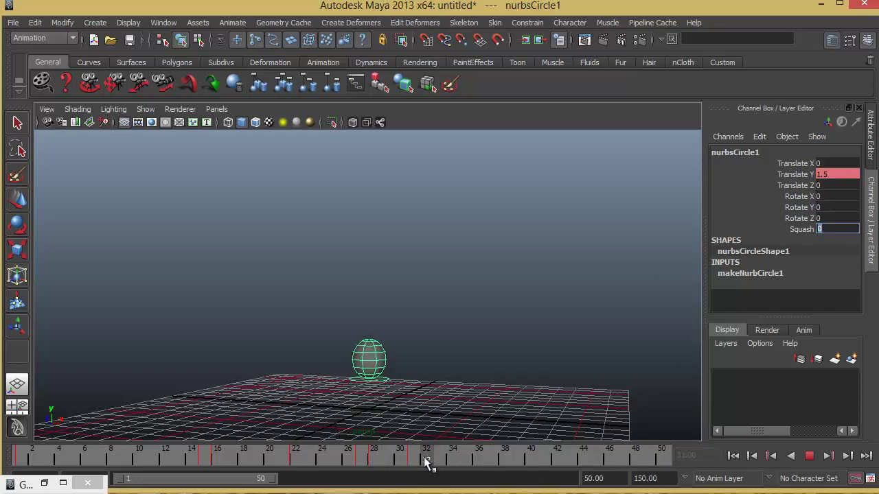
{"action": "left_click", "coordinate": [450, 462]}
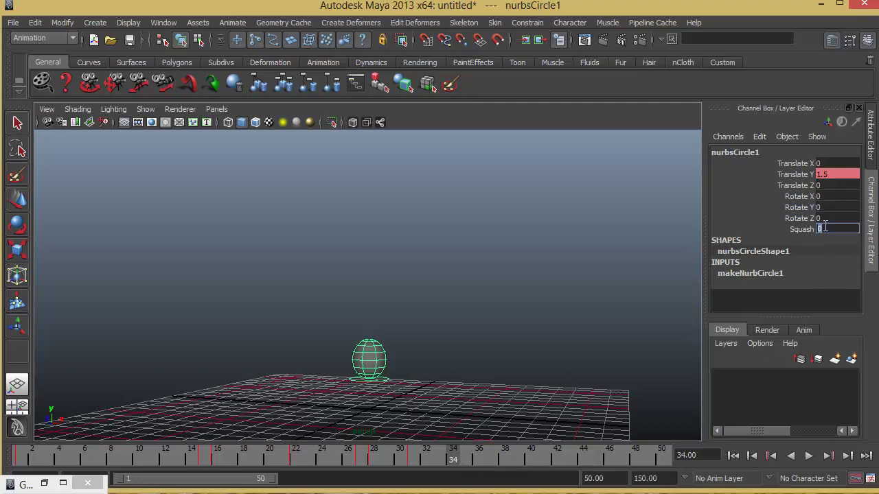
- Set Translate Y to 0 at frame 34 so the ball touches the ground
{"action": "left_click", "coordinate": [828, 174]}
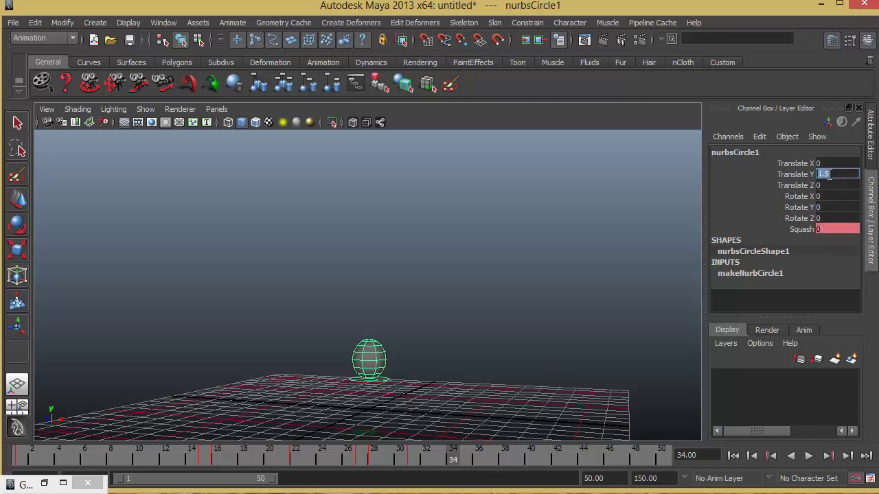
{"action": "type", "text": "0"}
{"action": "key", "text": "Return"}
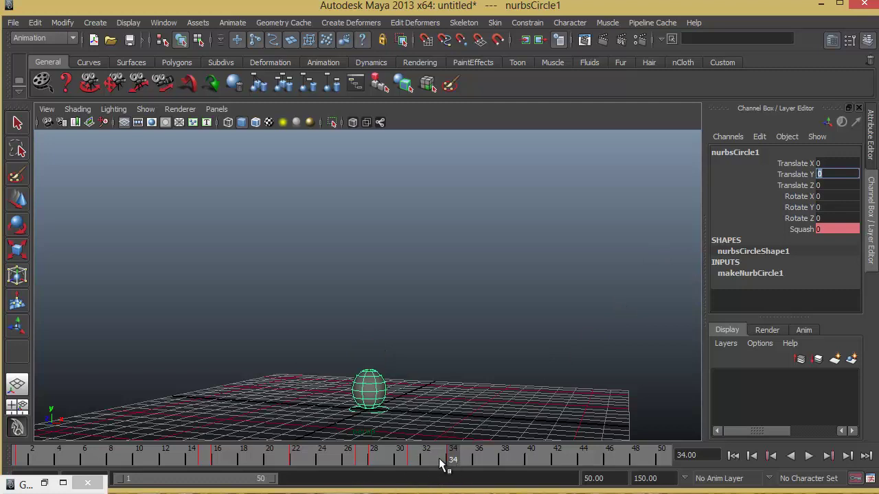
{"action": "mouse_move", "coordinate": [441, 464]}
{"action": "left_mouse_down"}
{"action": "mouse_move", "coordinate": [274, 462]}
{"action": "mouse_move", "coordinate": [453, 467]}
{"action": "left_mouse_up"}
- Give the ball a slight stretch with Squash -2.5, then move to frame 35
{"action": "left_click", "coordinate": [803, 229]}
{"action": "middle_click_drag", "start_coordinate": [589, 273], "coordinate": [560, 275]}
{"action": "left_click", "coordinate": [839, 229]}
{"action": "type", "text": "0."}
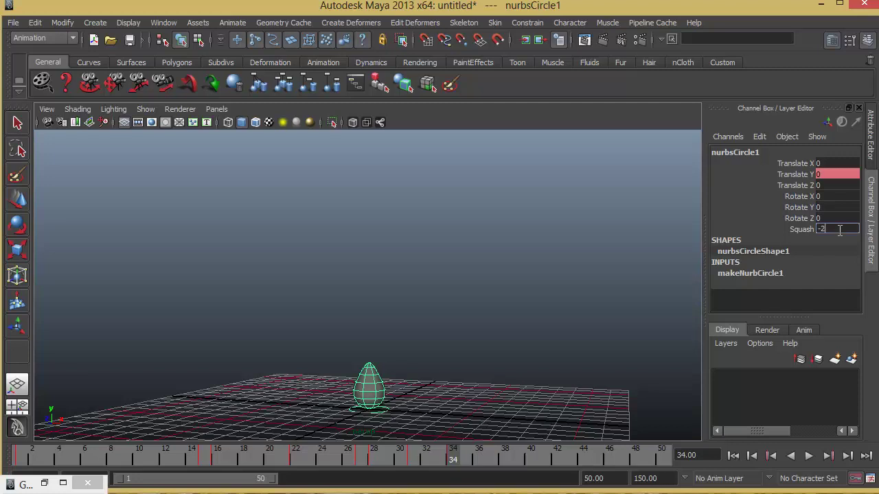
{"action": "key", "text": "Return"}
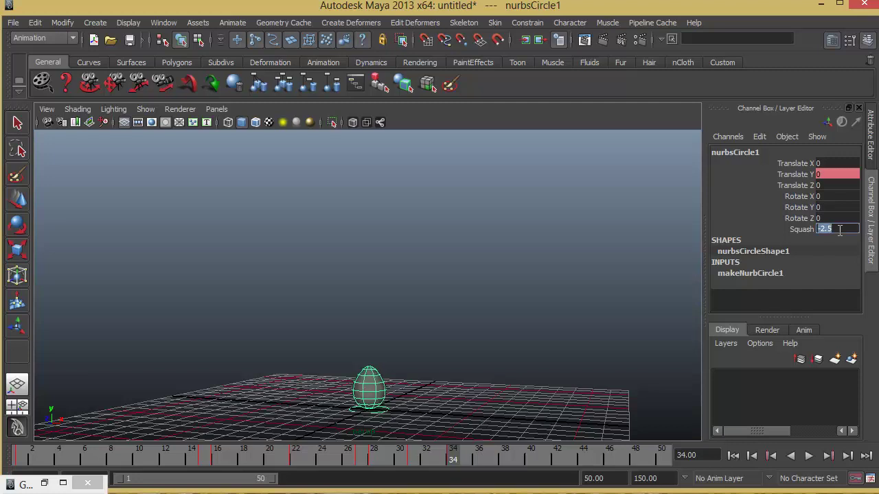
{"action": "left_click", "coordinate": [472, 465]}
{"action": "left_click_drag", "start_coordinate": [472, 465], "coordinate": [465, 461]}
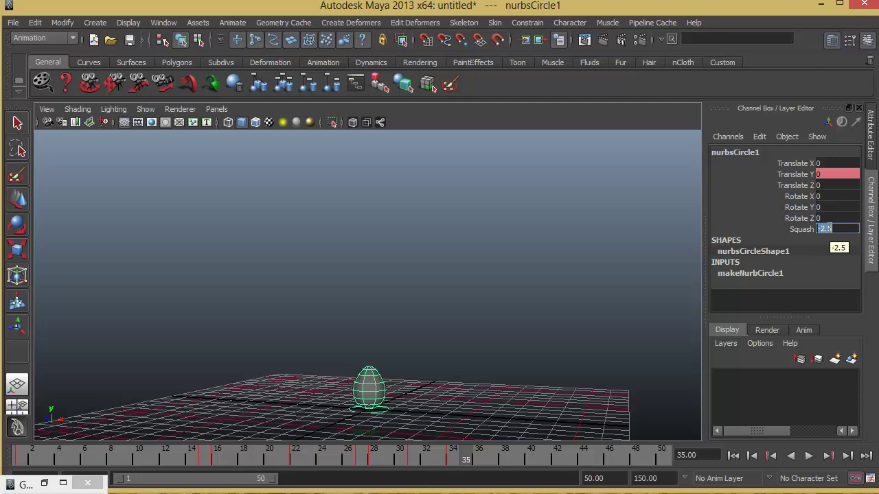
- Squash the ball flat at frame 35 (Squash 2.5, then 4.5) and play back to frame 36
{"action": "left_click", "coordinate": [828, 229]}
{"action": "type", "text": "2.5"}
{"action": "key", "text": "Return"}
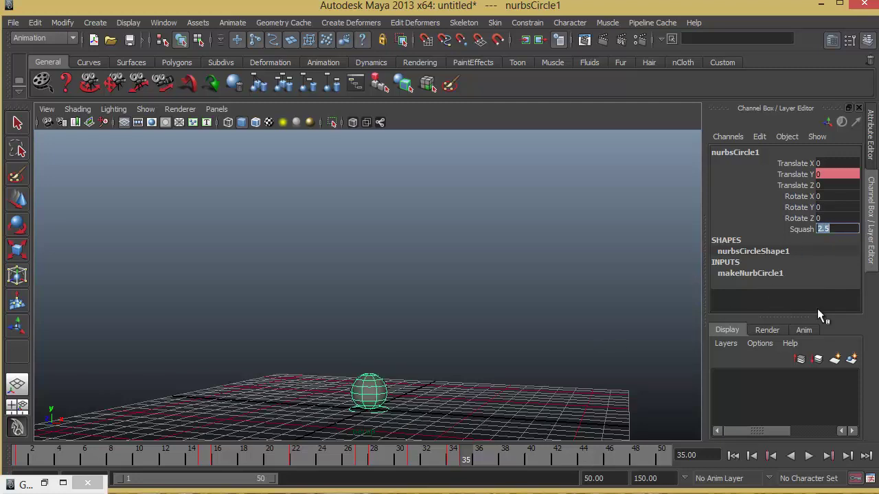
{"action": "left_click", "coordinate": [797, 230]}
{"action": "middle_click_drag", "start_coordinate": [595, 284], "coordinate": [613, 289]}
{"action": "left_click", "coordinate": [823, 230]}
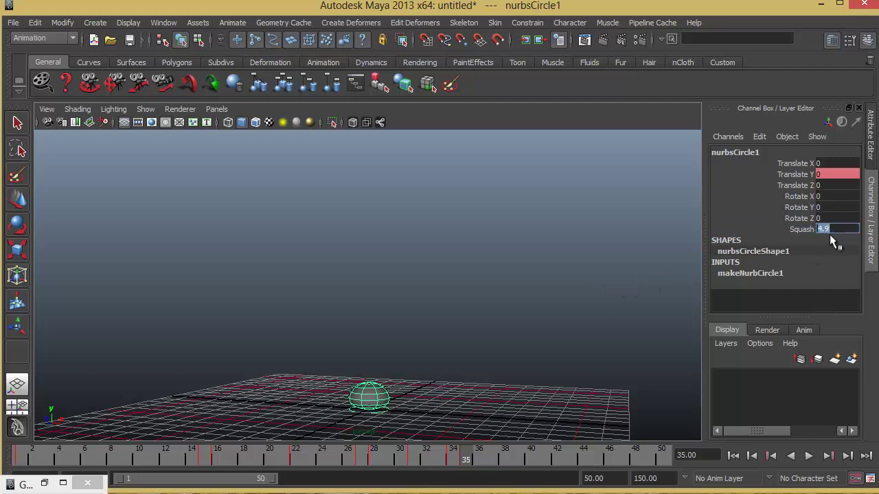
{"action": "type", "text": "4.5"}
{"action": "key", "text": "Return"}
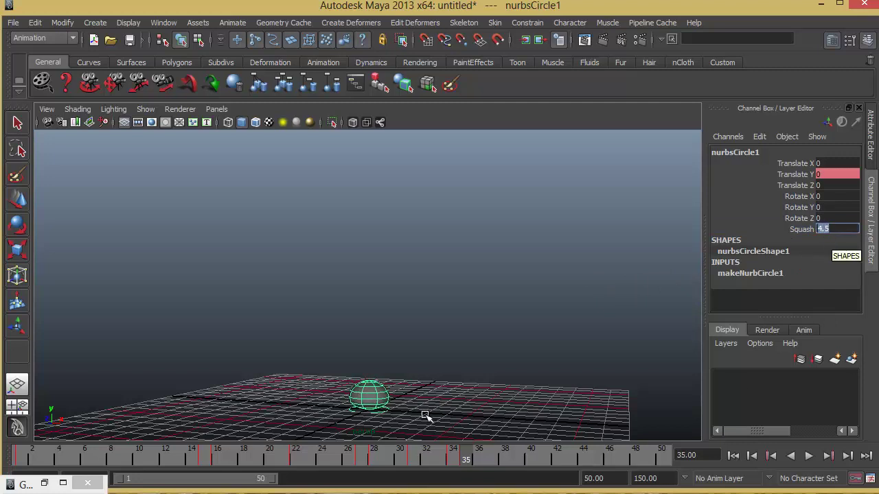
{"action": "key", "text": "alt+v"}
{"action": "left_click", "coordinate": [478, 457]}
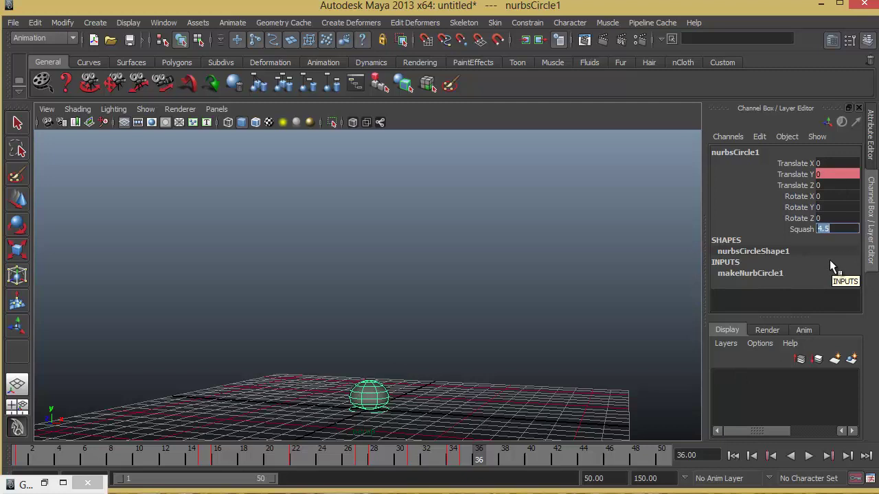
- Adjust Squash around frames 36–37, trying values -1, 1, 4 and 3
{"action": "type", "text": "-1"}
{"action": "key", "text": "Return"}
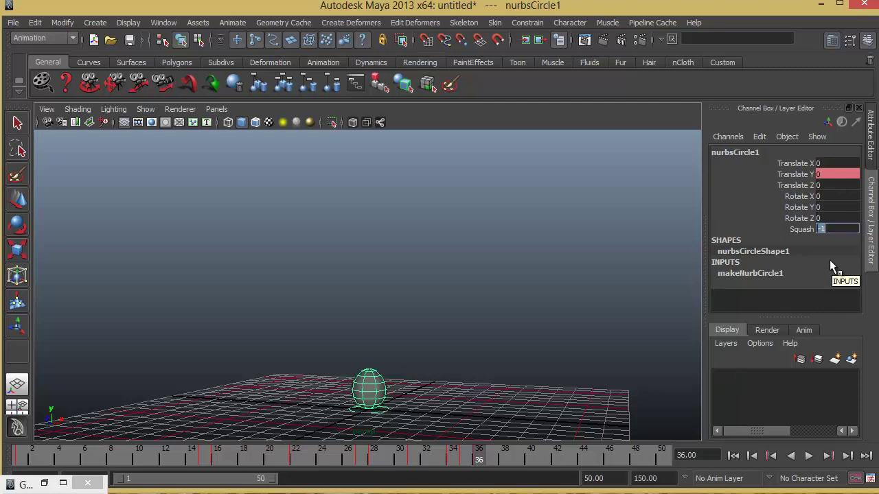
{"action": "left_click", "coordinate": [491, 455]}
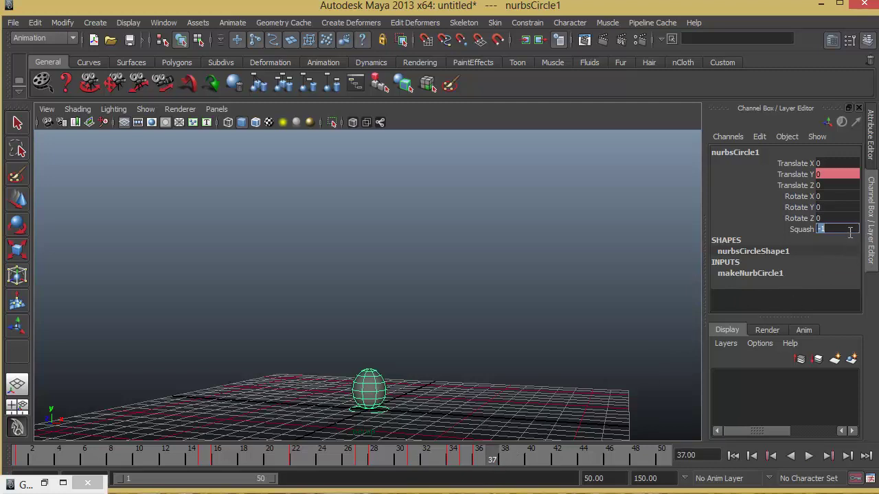
{"action": "key", "text": "Return"}
{"action": "type", "text": "4"}
{"action": "key", "text": "Return"}
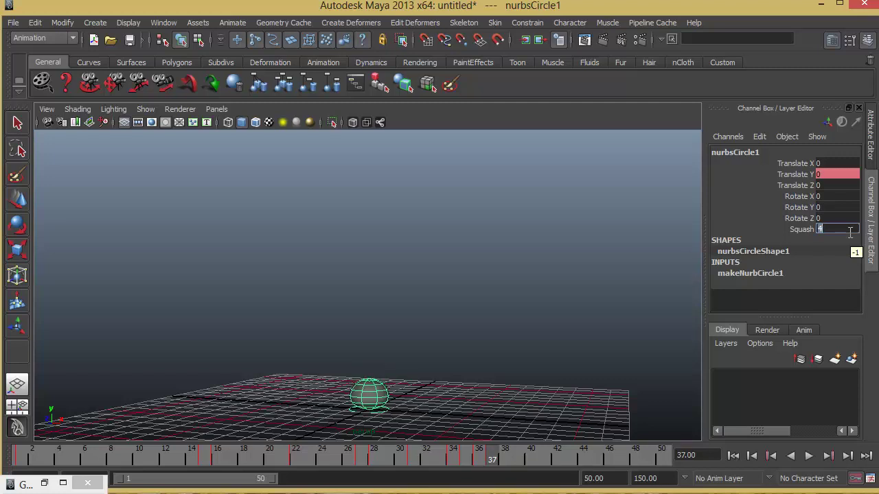
{"action": "type", "text": "3"}
{"action": "key", "text": "Return"}
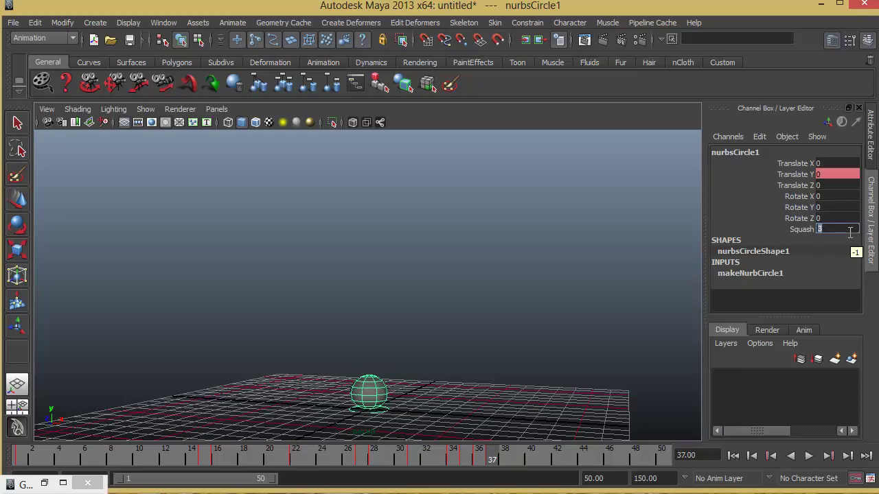
- At frame 38, enter the new Squash value and set a key on it
{"action": "left_click_drag", "start_coordinate": [520, 465], "coordinate": [504, 461]}
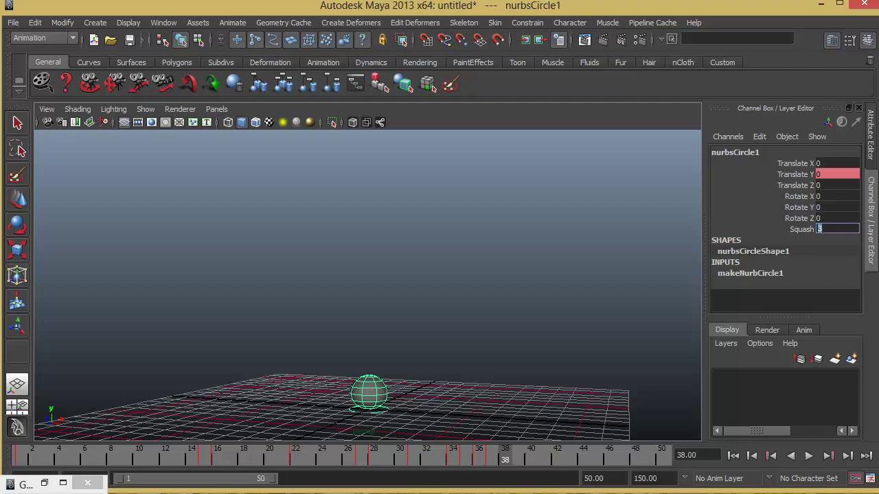
{"action": "type", "text": "2"}
{"action": "key", "text": "Return"}
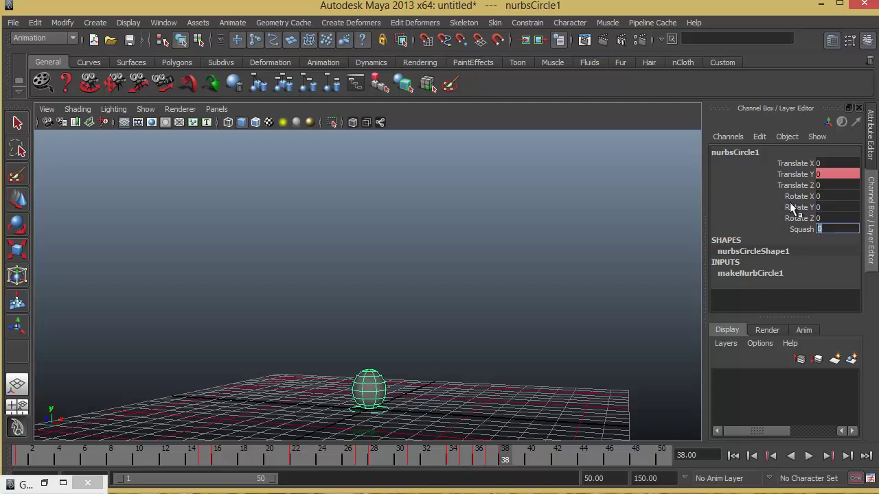
{"action": "left_click", "coordinate": [808, 229]}
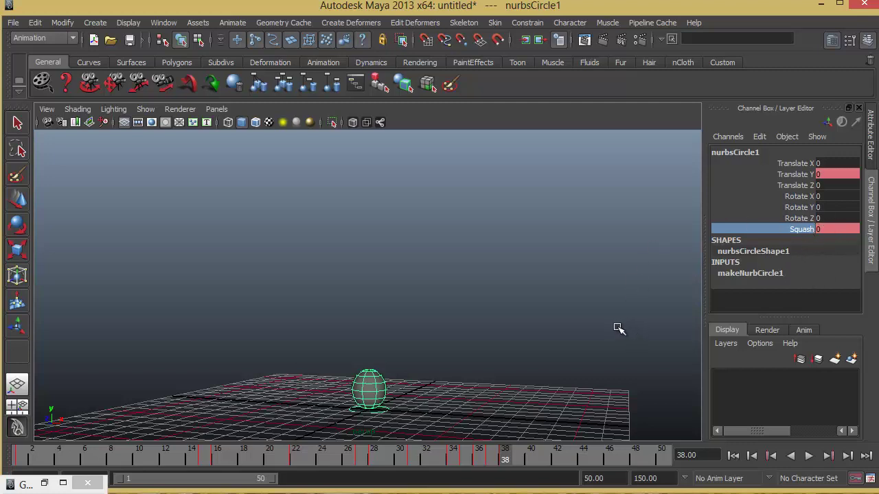
{"action": "left_click", "coordinate": [733, 456]}
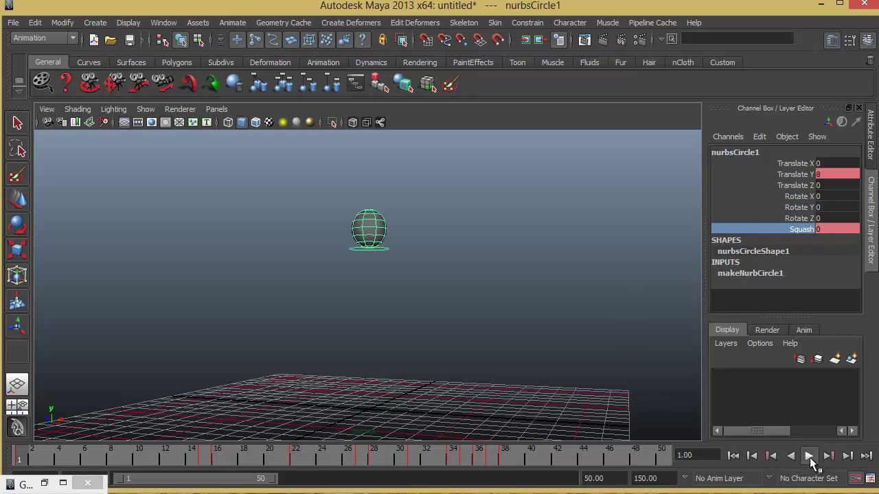
{"action": "left_click", "coordinate": [809, 457]}
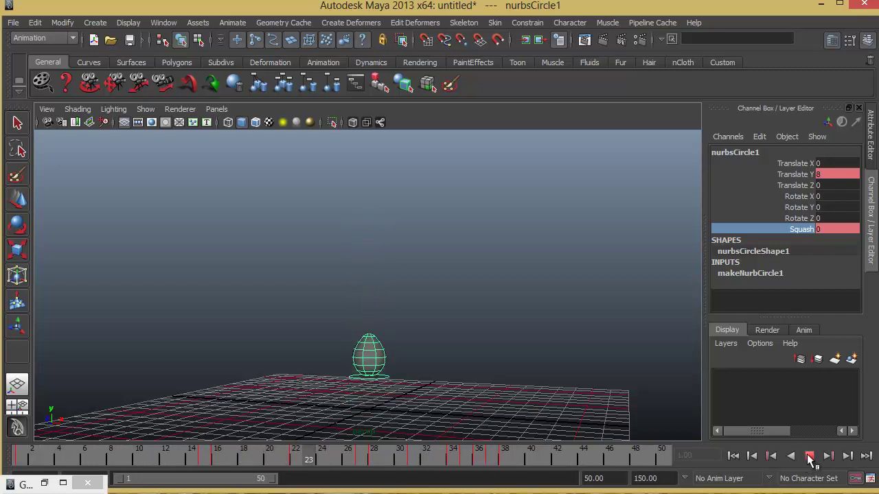
{"action": "left_click", "coordinate": [808, 456]}
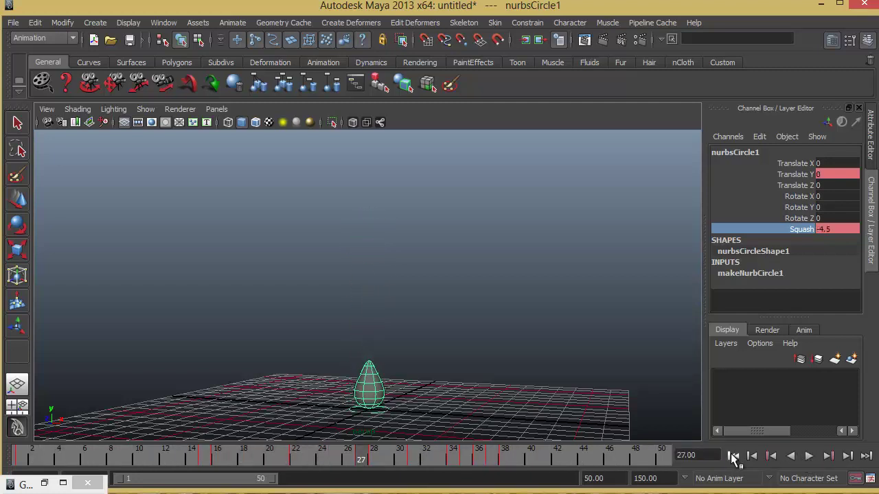
{"action": "left_click", "coordinate": [732, 456]}
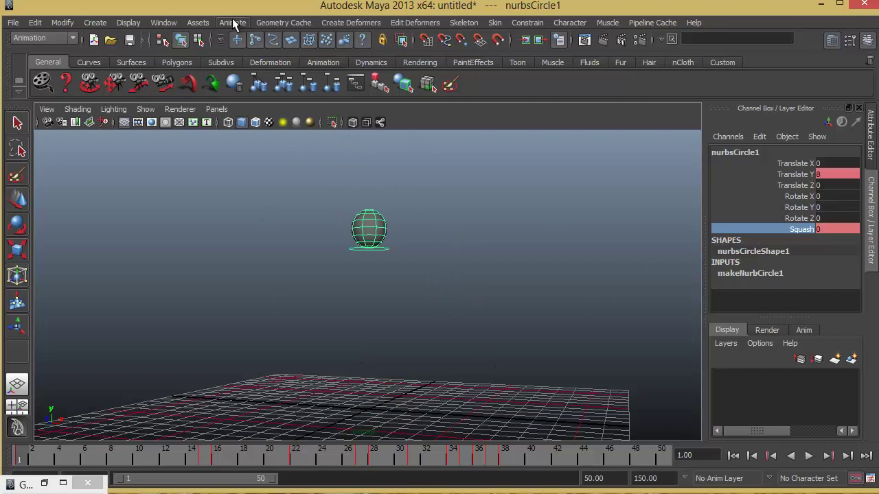
- Open the Graph Editor from Window > Animation Editors, move it up and enlarge it
{"action": "left_click", "coordinate": [170, 23]}
{"action": "mouse_move", "coordinate": [208, 66]}
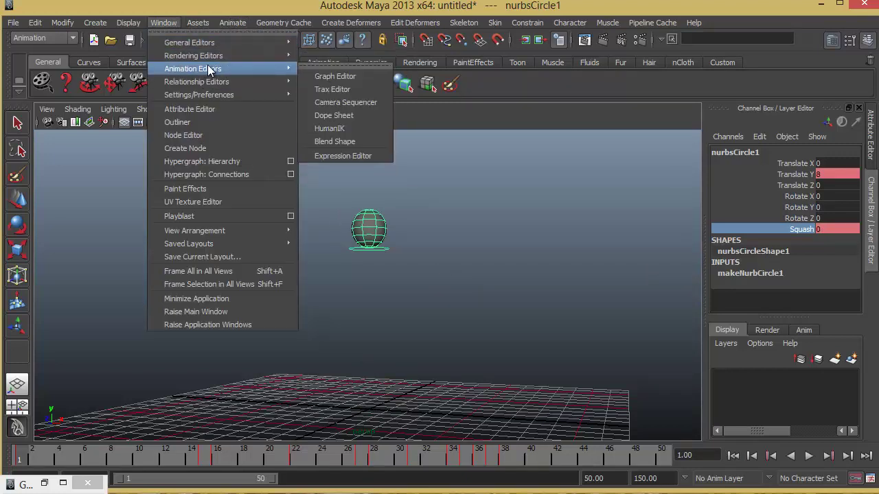
{"action": "left_click", "coordinate": [329, 74]}
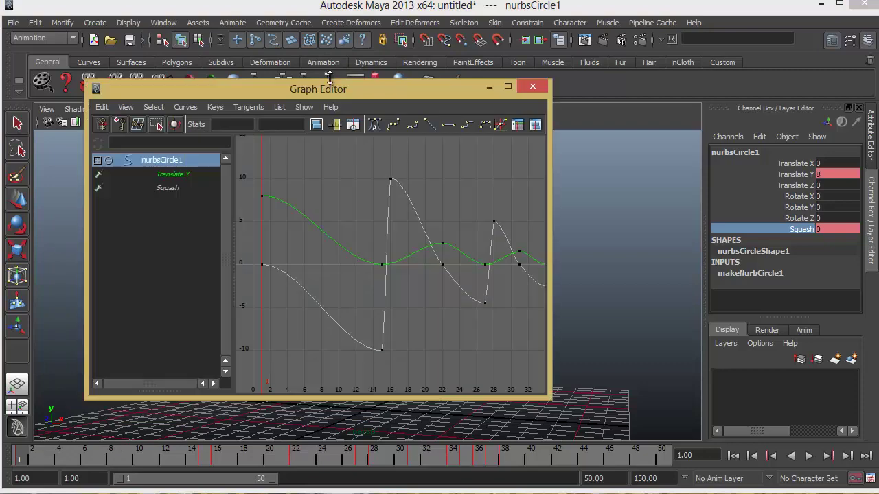
{"action": "left_click_drag", "start_coordinate": [334, 90], "coordinate": [372, 45]}
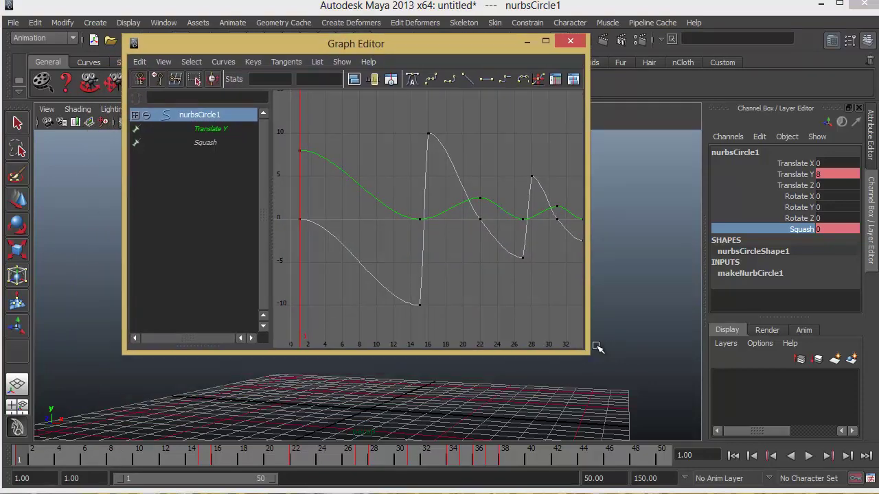
{"action": "left_click_drag", "start_coordinate": [589, 352], "coordinate": [830, 420]}
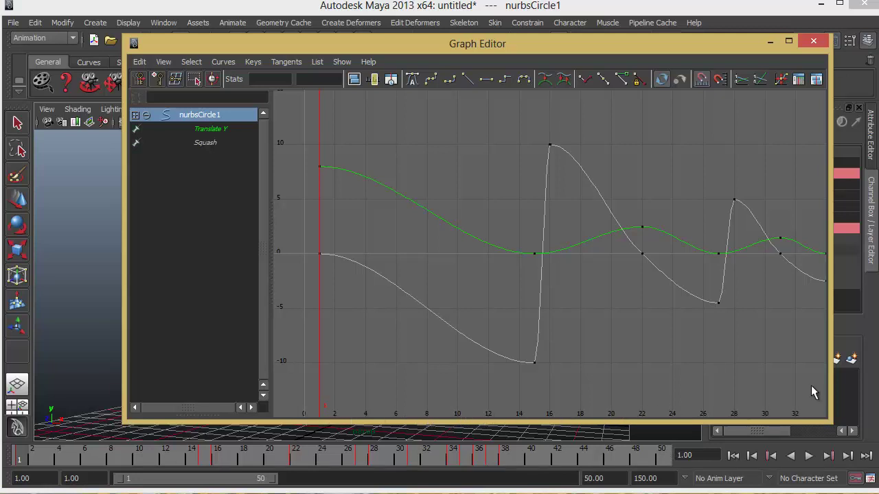
- Zoom out to see all bounce keys, then display only the Translate Y curve
{"action": "right_click_drag", "start_coordinate": [740, 303], "coordinate": [729, 305], "text": "alt"}
{"action": "middle_click_drag", "start_coordinate": [730, 304], "coordinate": [711, 316], "text": "alt"}
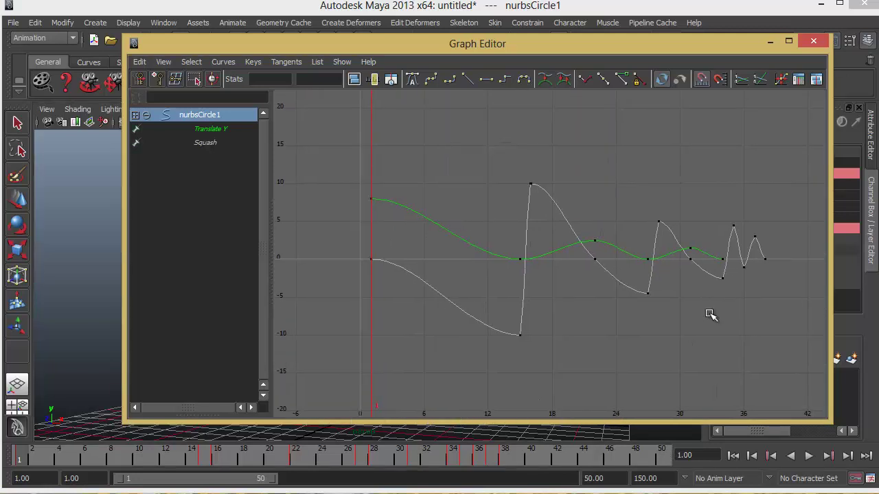
{"action": "left_click", "coordinate": [766, 258]}
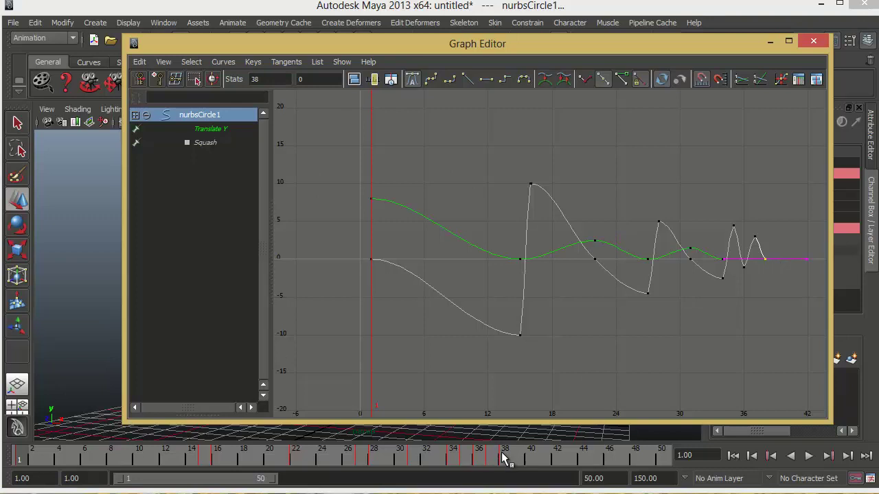
{"action": "left_click", "coordinate": [726, 335]}
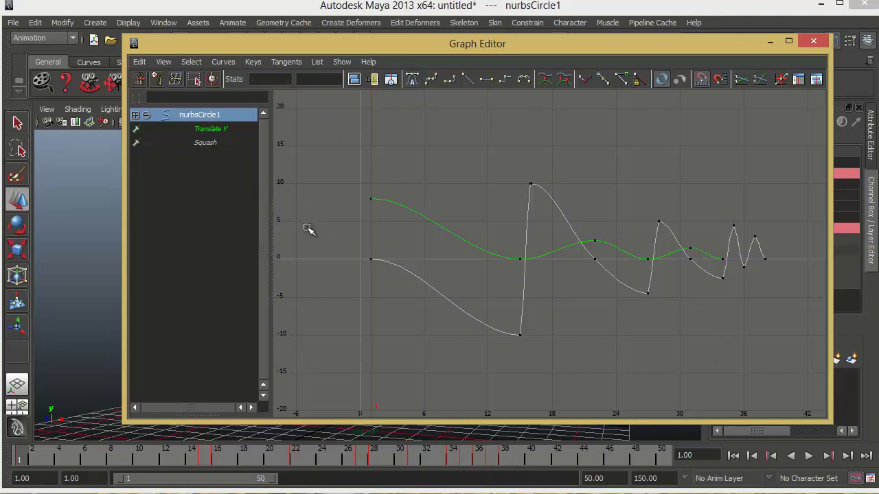
{"action": "left_click", "coordinate": [208, 130]}
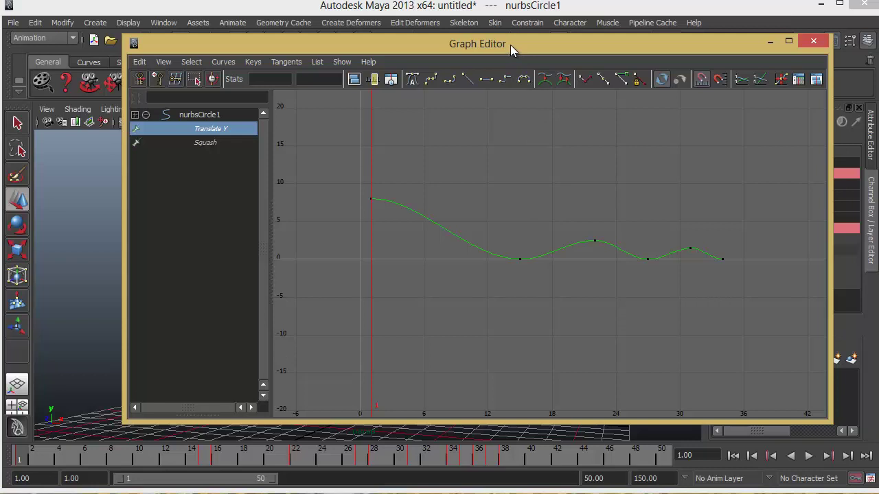
- Move the Graph Editor to the top-left and fit the Translate Y curve in view
{"action": "left_click_drag", "start_coordinate": [510, 44], "coordinate": [589, 356]}
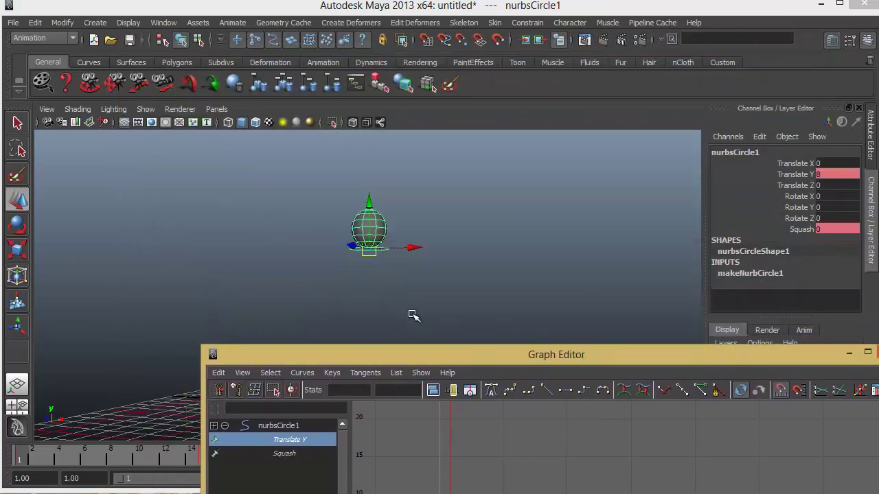
{"action": "left_click_drag", "start_coordinate": [439, 349], "coordinate": [587, 199]}
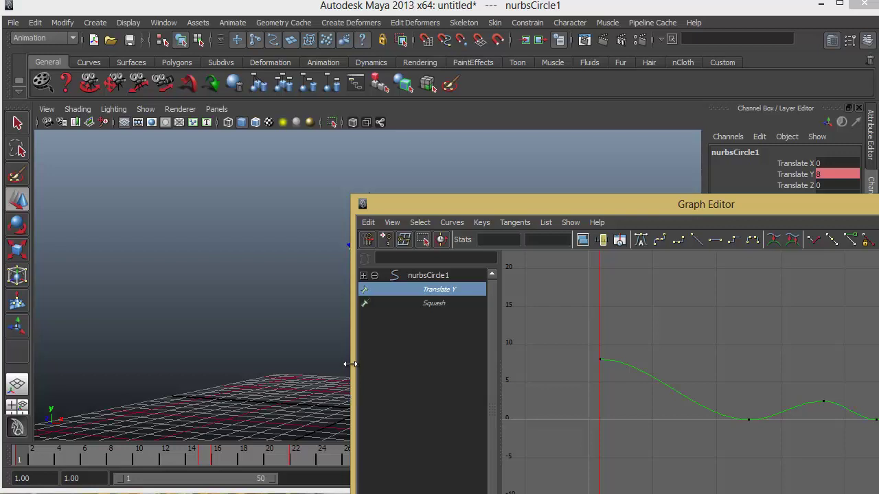
{"action": "left_click_drag", "start_coordinate": [538, 208], "coordinate": [295, 76]}
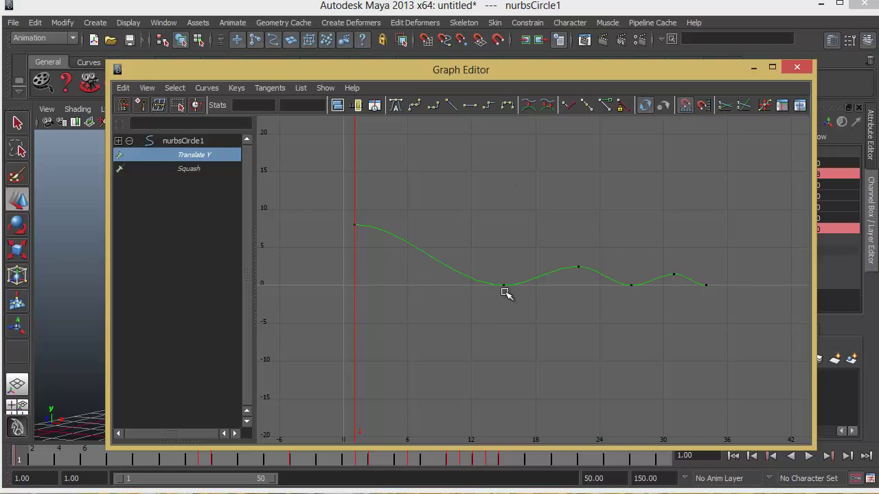
{"action": "right_click_drag", "start_coordinate": [486, 289], "coordinate": [516, 296], "text": "alt"}
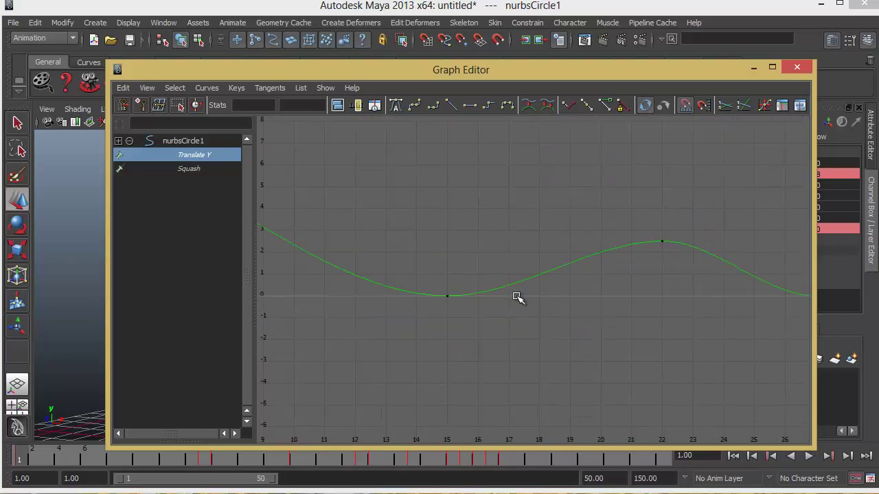
{"action": "key", "text": "a"}
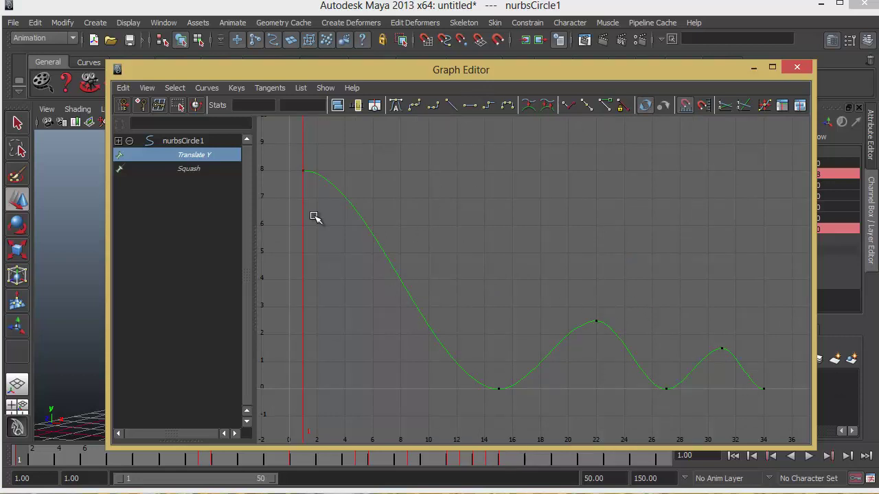
- Frame the Squash and Translate Y curves, then shift the Graph Editor aside to reveal the ball
{"action": "left_click", "coordinate": [181, 169]}
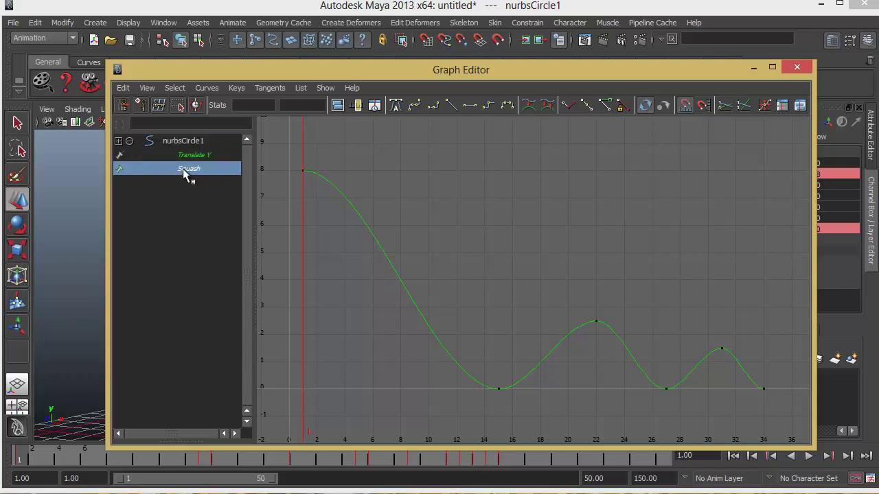
{"action": "key", "text": "f"}
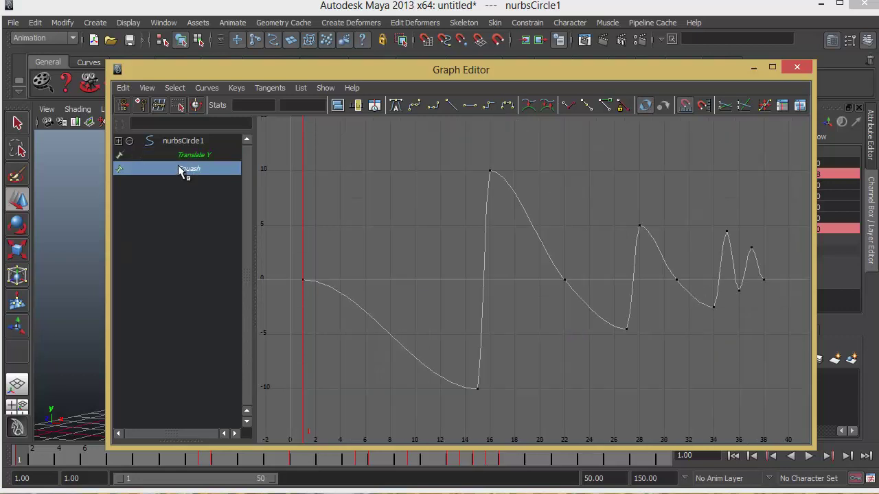
{"action": "left_click", "coordinate": [202, 155]}
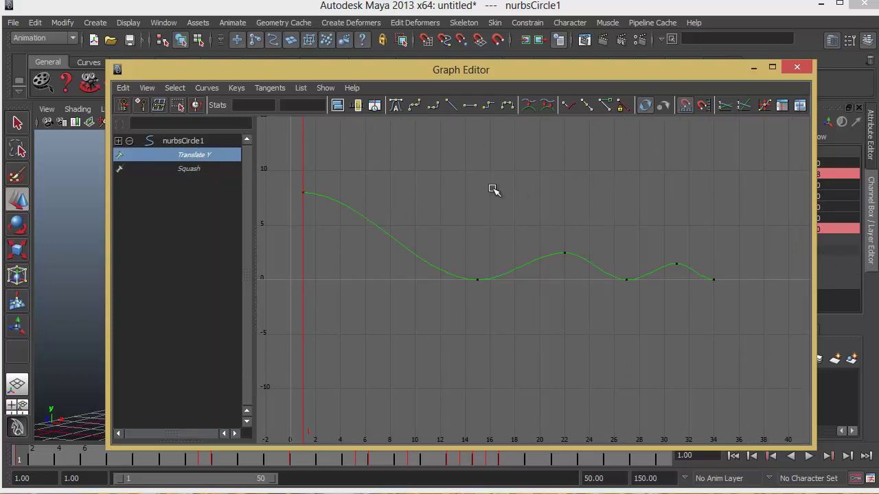
{"action": "key", "text": "f"}
{"action": "left_click_drag", "start_coordinate": [533, 75], "coordinate": [878, 120]}
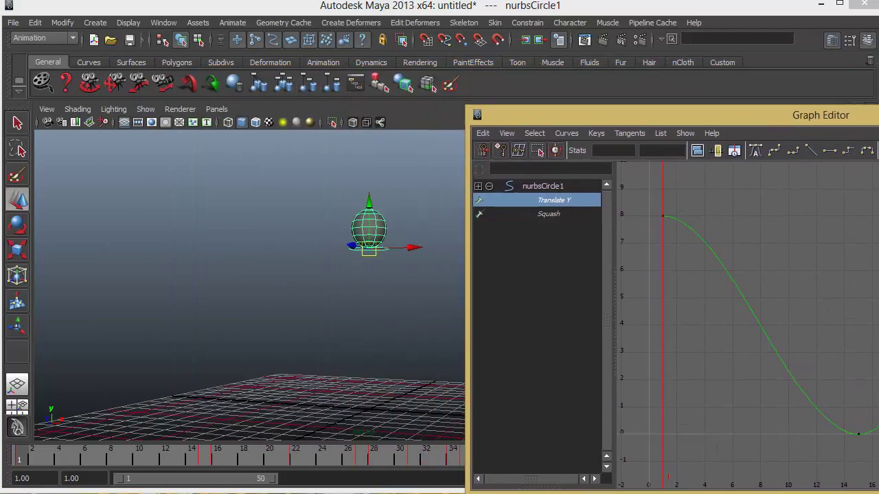
{"action": "left_click_drag", "start_coordinate": [498, 116], "coordinate": [457, 64]}
- Deselect the ball, minimize the Graph Editor, and review a playblast of the bounce
{"action": "left_click", "coordinate": [153, 232]}
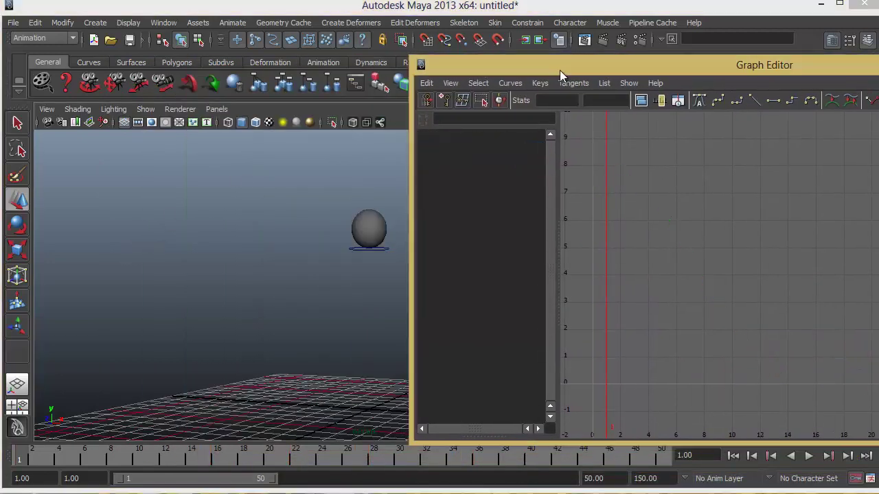
{"action": "left_click_drag", "start_coordinate": [559, 70], "coordinate": [247, 78]}
{"action": "left_click", "coordinate": [744, 71]}
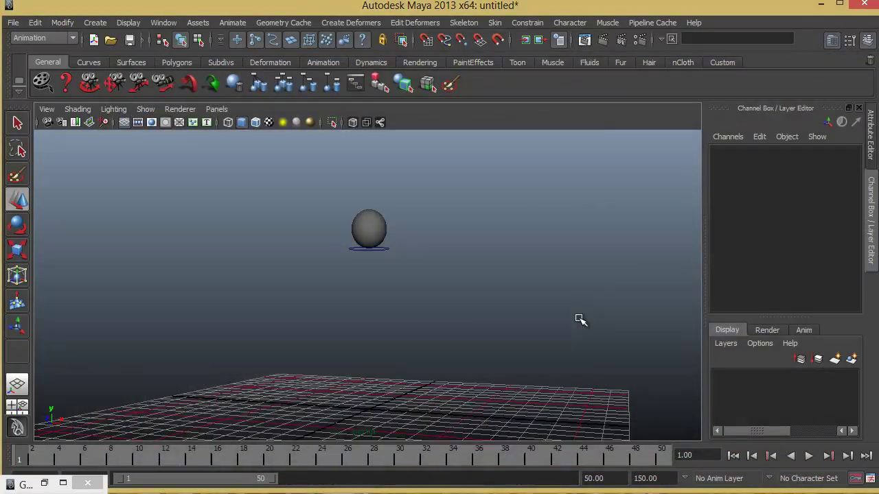
{"action": "right_click", "coordinate": [574, 454]}
{"action": "left_click", "coordinate": [618, 456]}
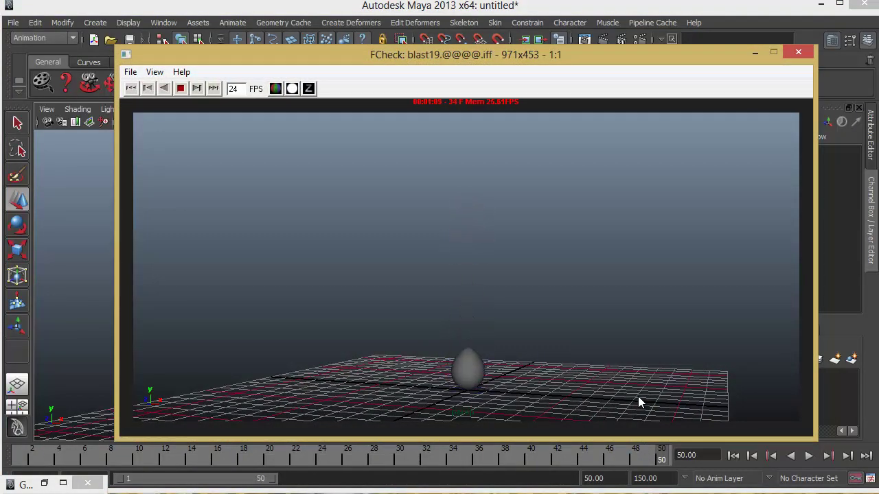
{"action": "key", "text": "Escape"}
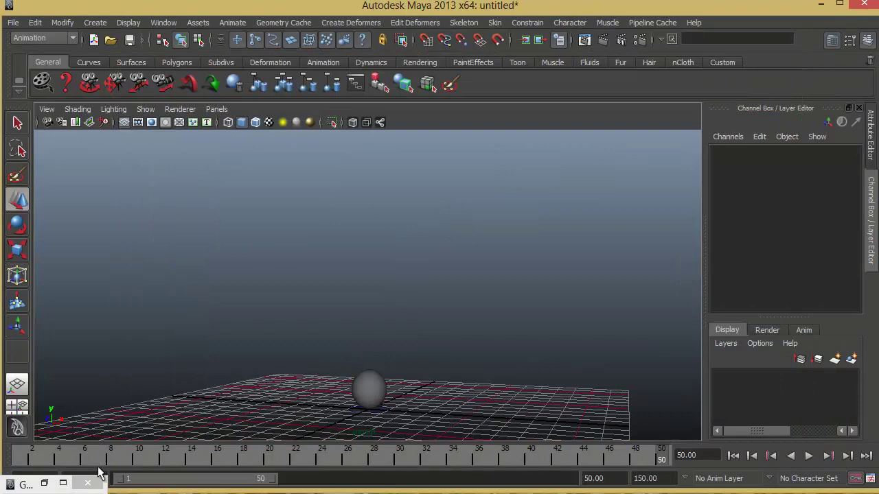
- Restore the Graph Editor and display only the ball's Translate Y curve
{"action": "left_click", "coordinate": [44, 483]}
{"action": "left_click_drag", "start_coordinate": [295, 76], "coordinate": [576, 80]}
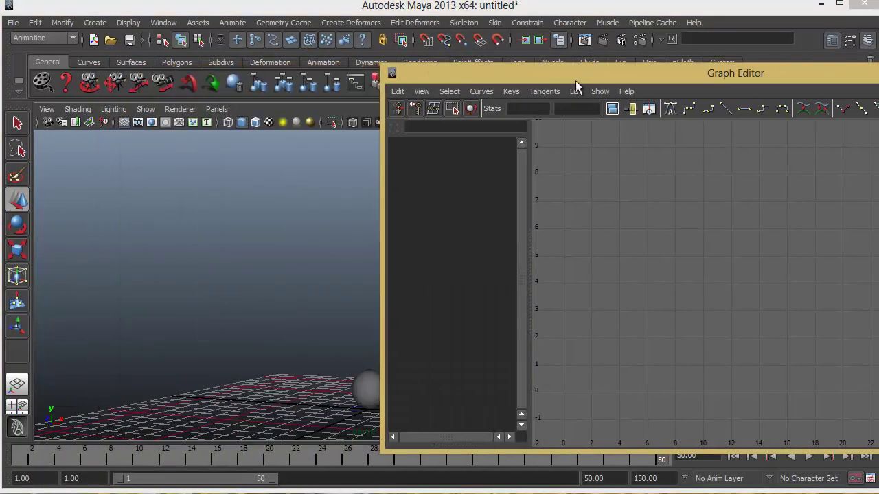
{"action": "left_click", "coordinate": [354, 412]}
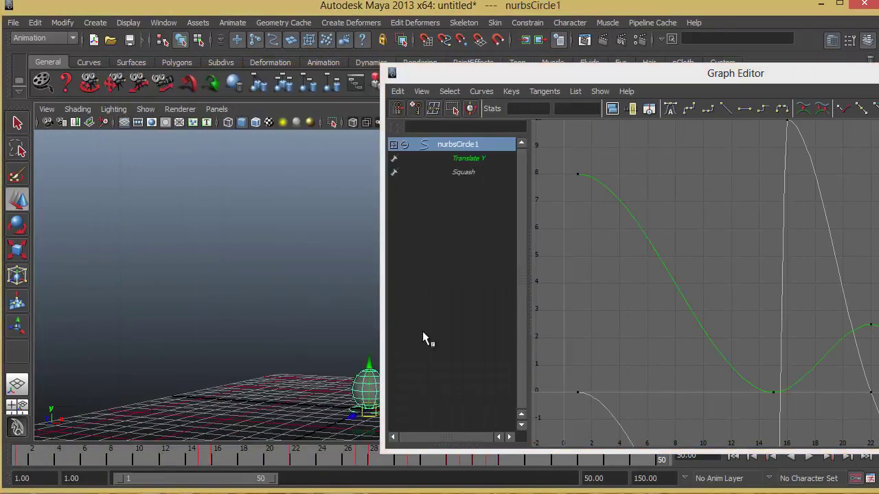
{"action": "left_click", "coordinate": [466, 160]}
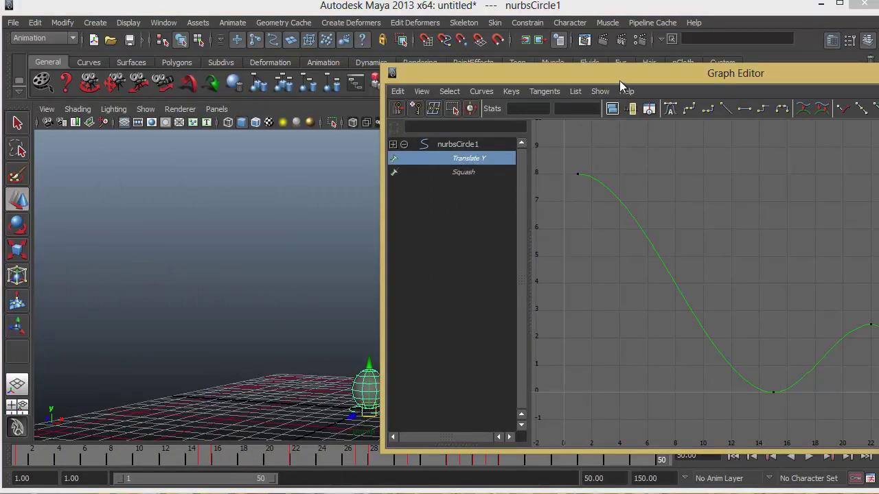
{"action": "left_click_drag", "start_coordinate": [619, 80], "coordinate": [409, 61]}
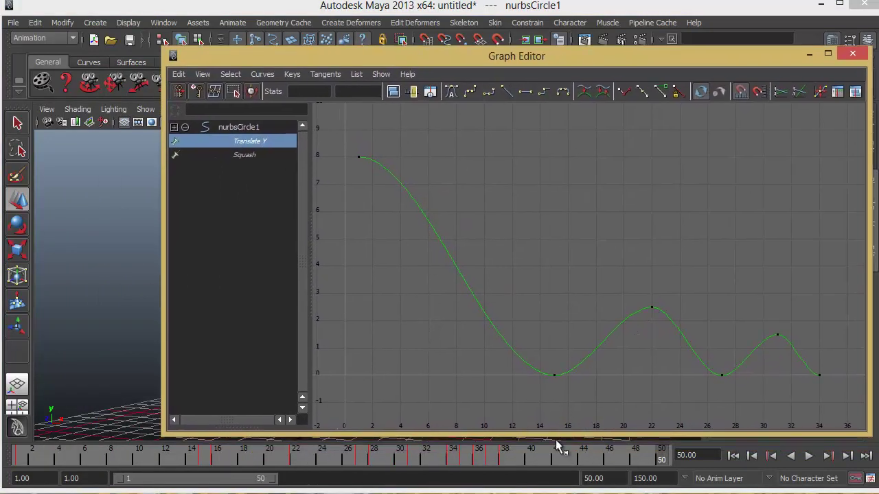
- Select the Translate Y contact key at frame 15 and scrub the frames leading into it
{"action": "left_click_drag", "start_coordinate": [541, 361], "coordinate": [567, 398]}
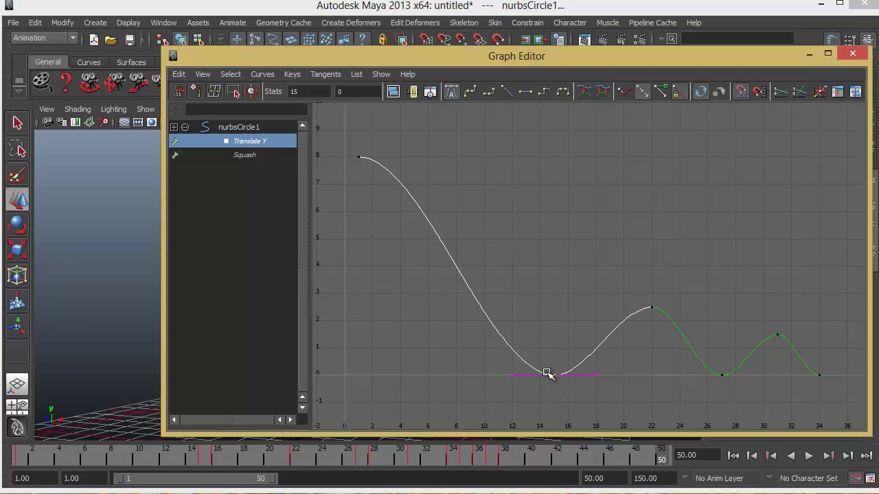
{"action": "left_click_drag", "start_coordinate": [431, 60], "coordinate": [618, 39]}
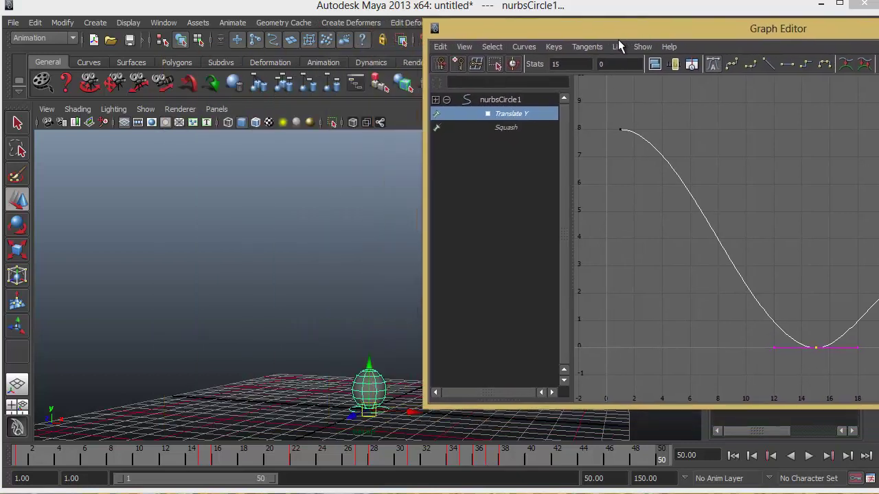
{"action": "left_click_drag", "start_coordinate": [31, 459], "coordinate": [206, 467]}
- At frame 15, try steepening and then flattening the contact key's tangents
{"action": "left_click", "coordinate": [810, 339]}
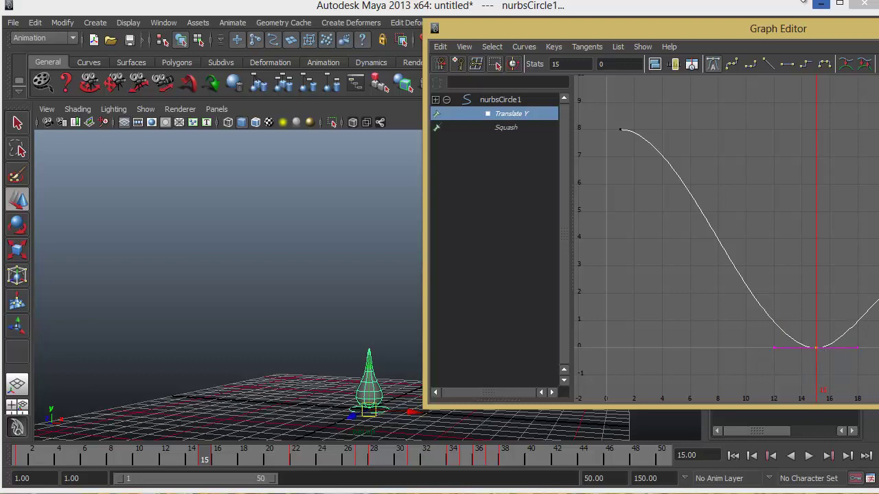
{"action": "left_click_drag", "start_coordinate": [821, 32], "coordinate": [641, 38]}
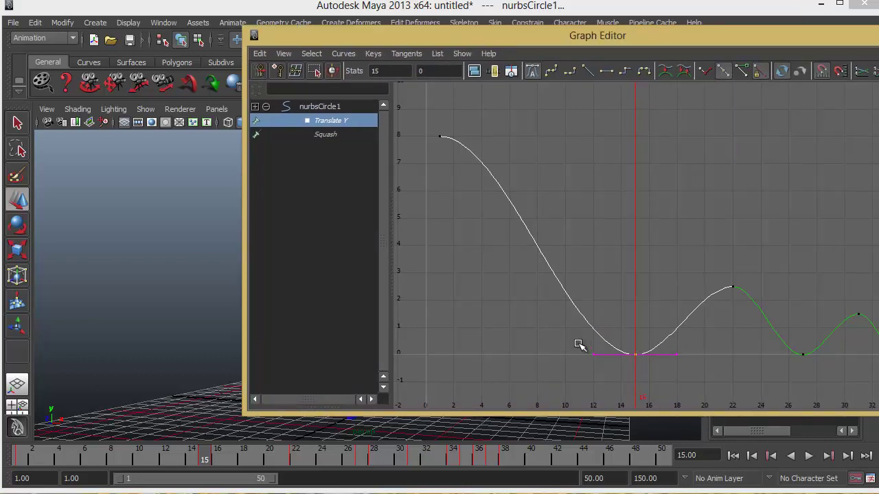
{"action": "left_click_drag", "start_coordinate": [577, 345], "coordinate": [602, 363]}
{"action": "middle_click_drag", "start_coordinate": [602, 363], "coordinate": [608, 319]}
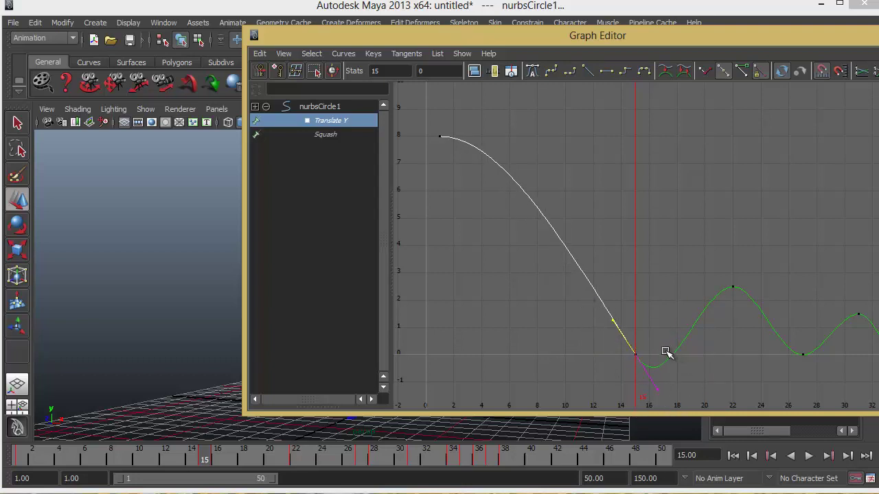
{"action": "key", "text": "f"}
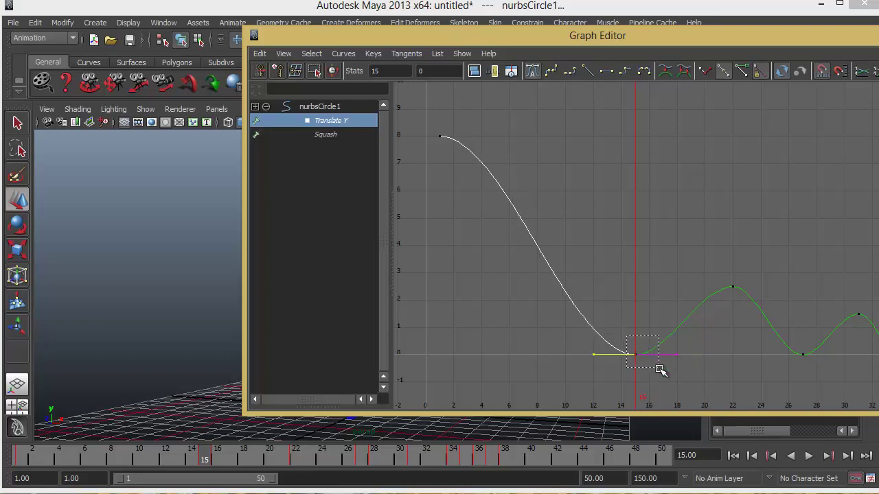
- Break the frame-15 key's tangents and angle the in-tangent steeply into contact
{"action": "left_click", "coordinate": [636, 354]}
{"action": "right_click", "coordinate": [635, 354]}
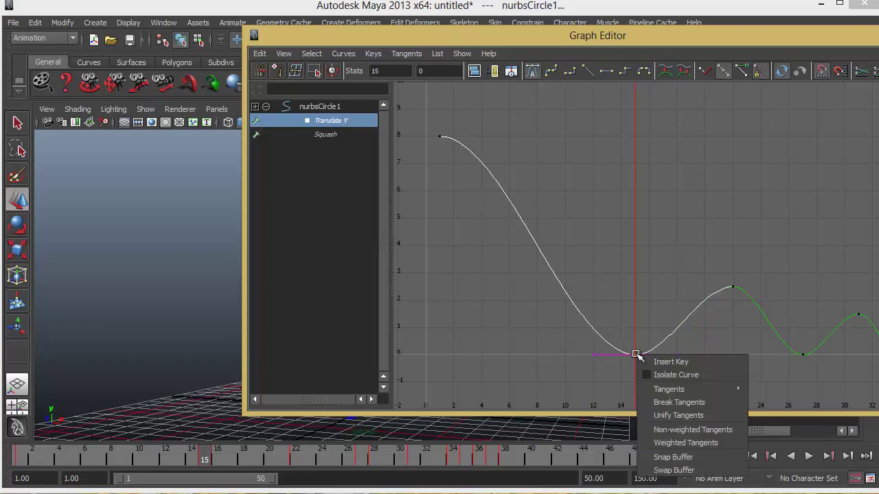
{"action": "left_click", "coordinate": [669, 402]}
{"action": "left_click", "coordinate": [594, 356]}
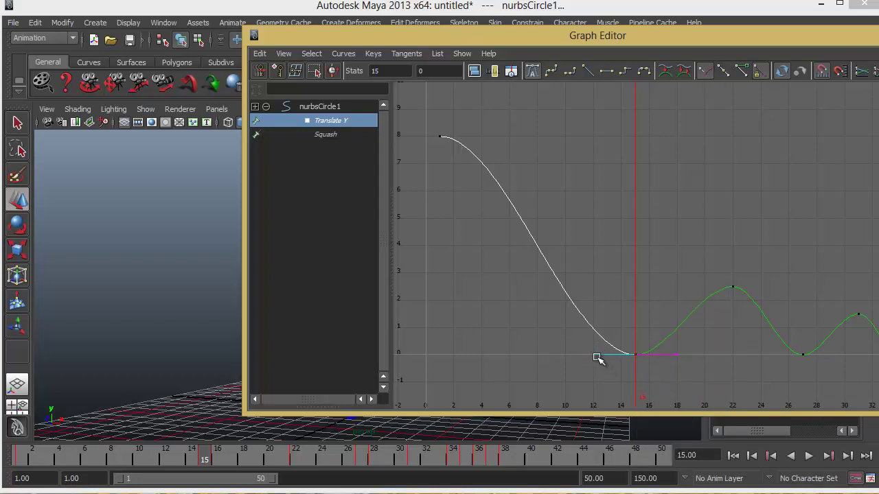
{"action": "left_click_drag", "start_coordinate": [597, 358], "coordinate": [616, 318]}
{"action": "left_click_drag", "start_coordinate": [672, 346], "coordinate": [656, 321]}
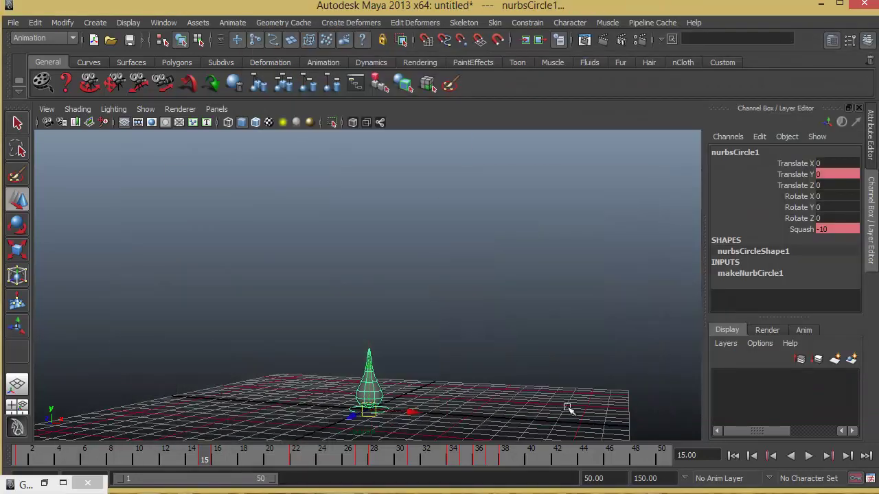
- Deselect the ball, make a playblast of the bounce, and close the preview
{"action": "left_click", "coordinate": [567, 408]}
{"action": "right_click", "coordinate": [626, 461]}
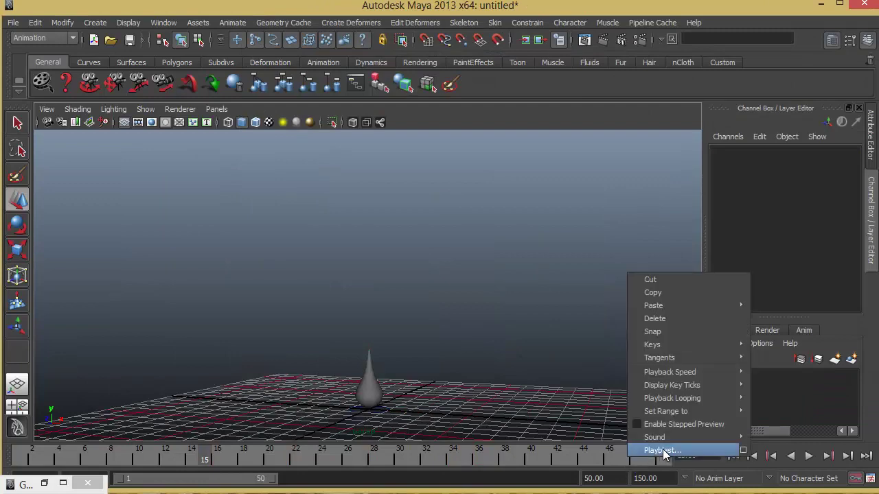
{"action": "left_click", "coordinate": [667, 453]}
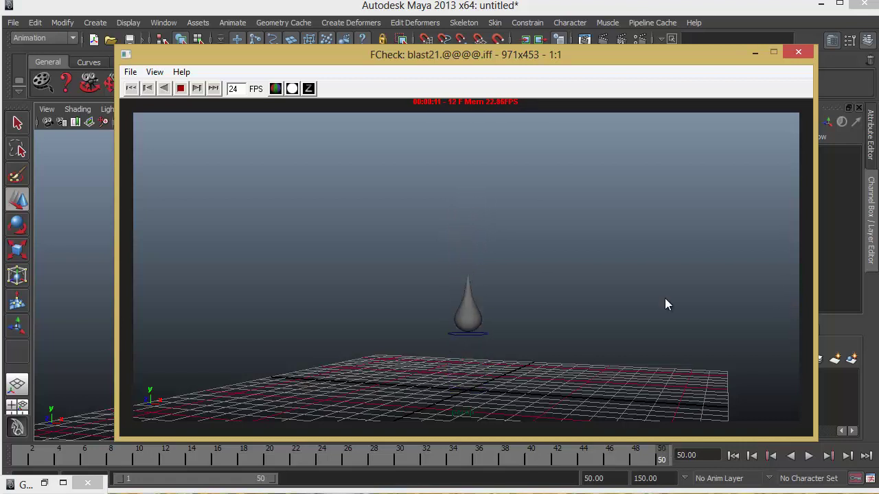
{"action": "left_click", "coordinate": [788, 54]}
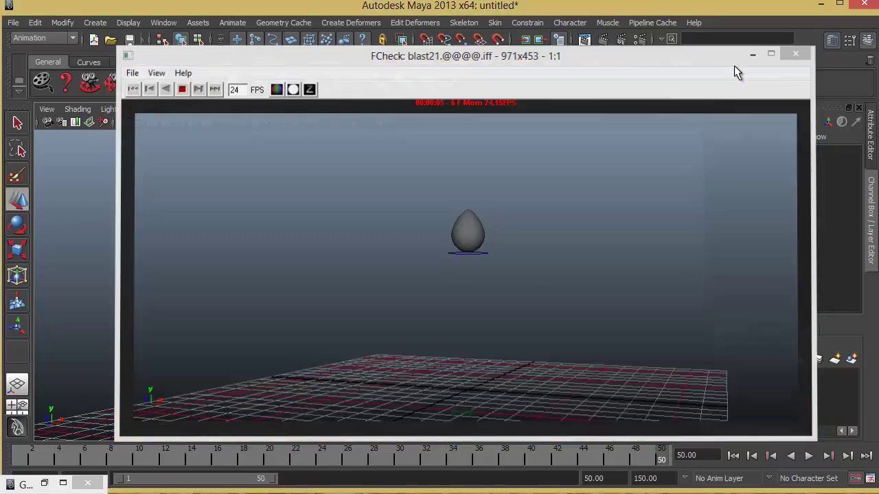
- Load the ball's curves in the Graph Editor, showing only Translate Y
{"action": "left_click", "coordinate": [44, 484]}
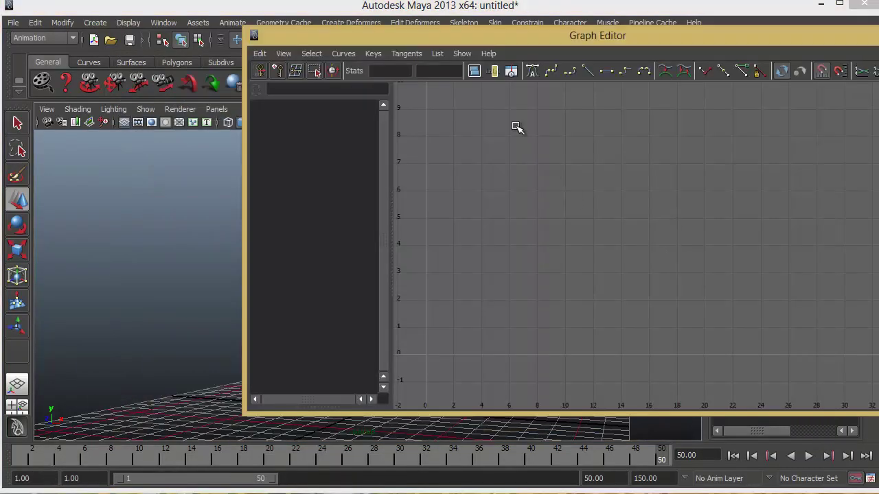
{"action": "left_click_drag", "start_coordinate": [428, 46], "coordinate": [425, 363]}
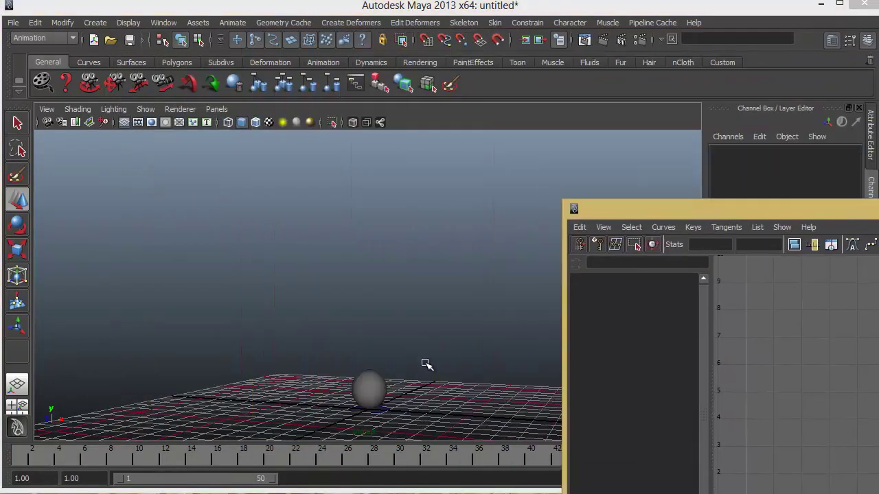
{"action": "left_click", "coordinate": [378, 413]}
{"action": "left_click_drag", "start_coordinate": [630, 209], "coordinate": [178, 42]}
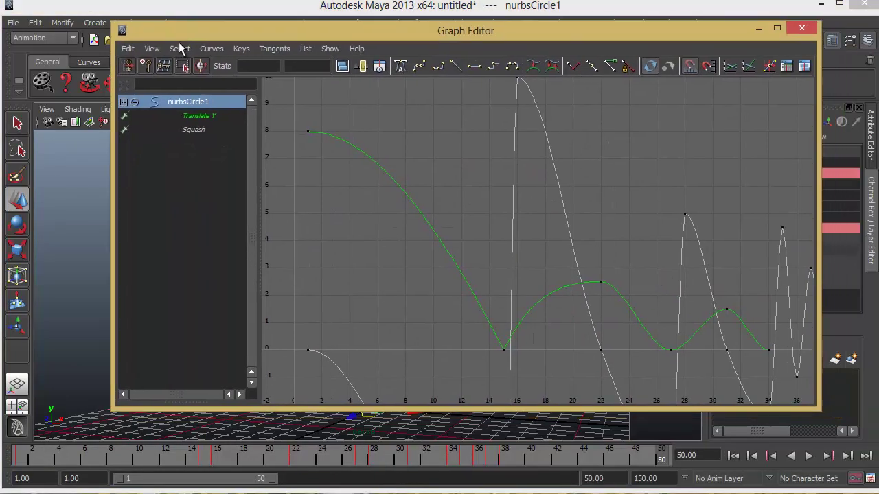
{"action": "left_click", "coordinate": [198, 119]}
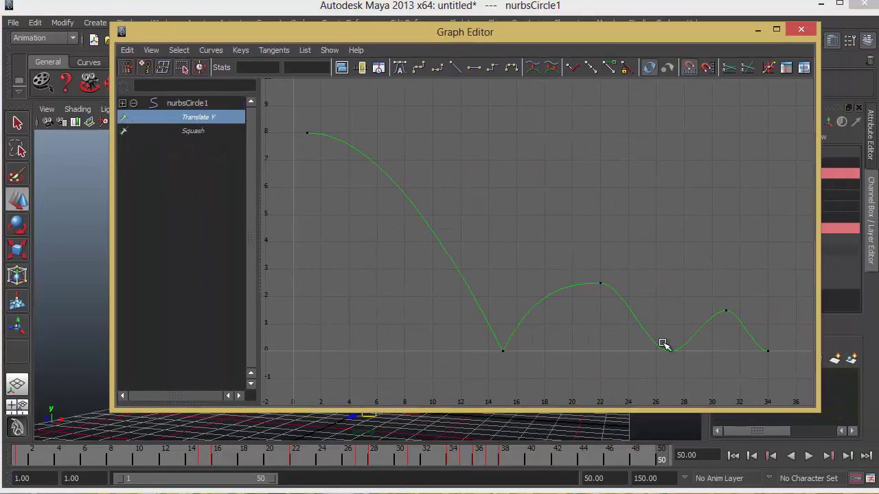
- Break the frame-27 contact key's tangents and angle them into a sharp V
{"action": "left_click_drag", "start_coordinate": [663, 337], "coordinate": [680, 352]}
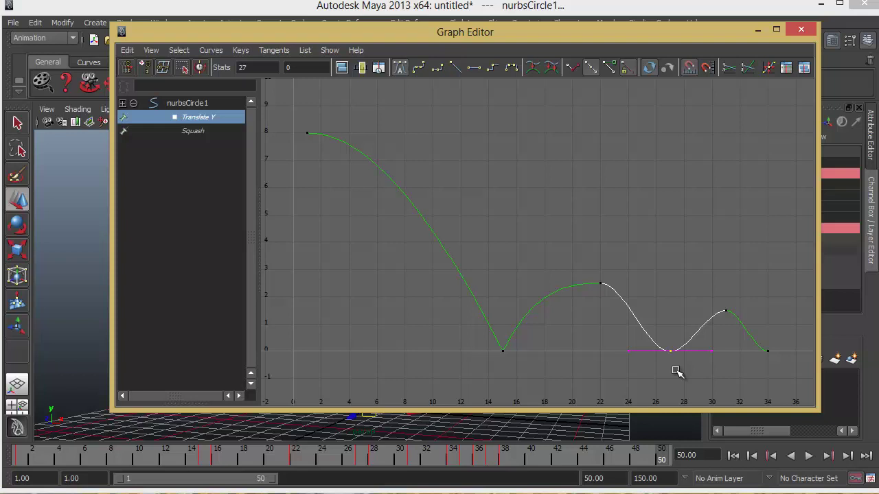
{"action": "right_click", "coordinate": [670, 352]}
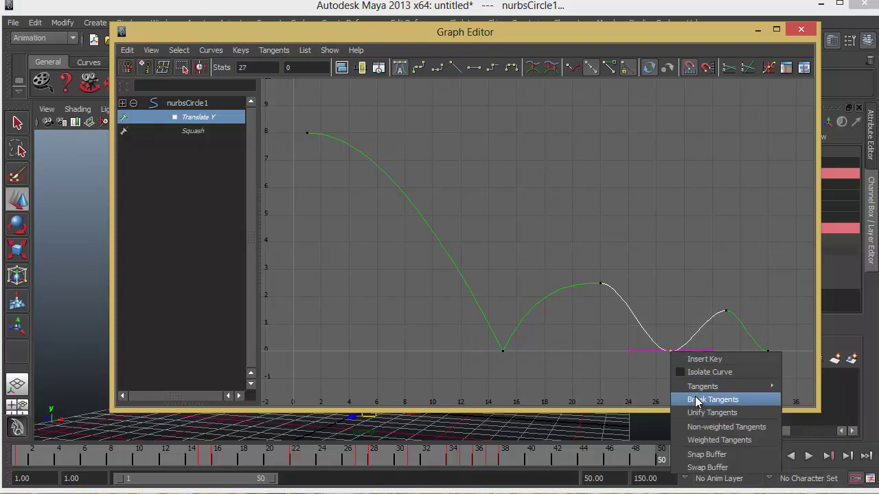
{"action": "left_click", "coordinate": [692, 397]}
{"action": "left_click_drag", "start_coordinate": [626, 345], "coordinate": [636, 358]}
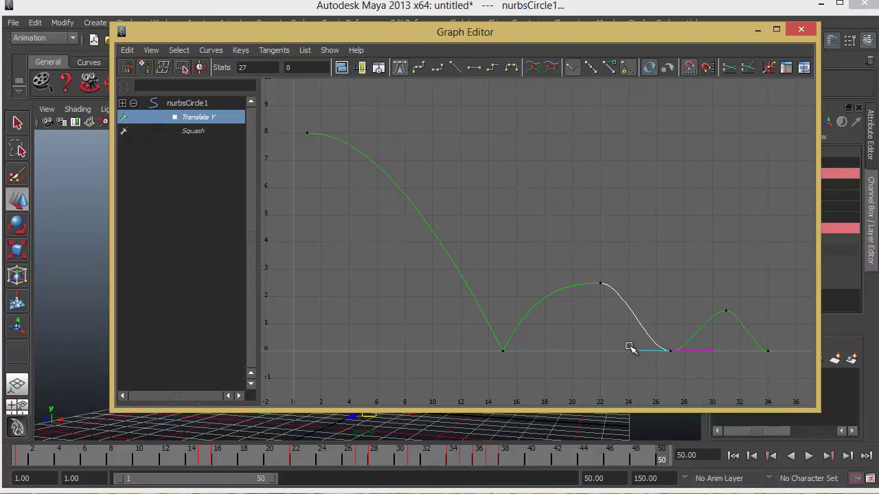
{"action": "middle_click_drag", "start_coordinate": [630, 347], "coordinate": [657, 324]}
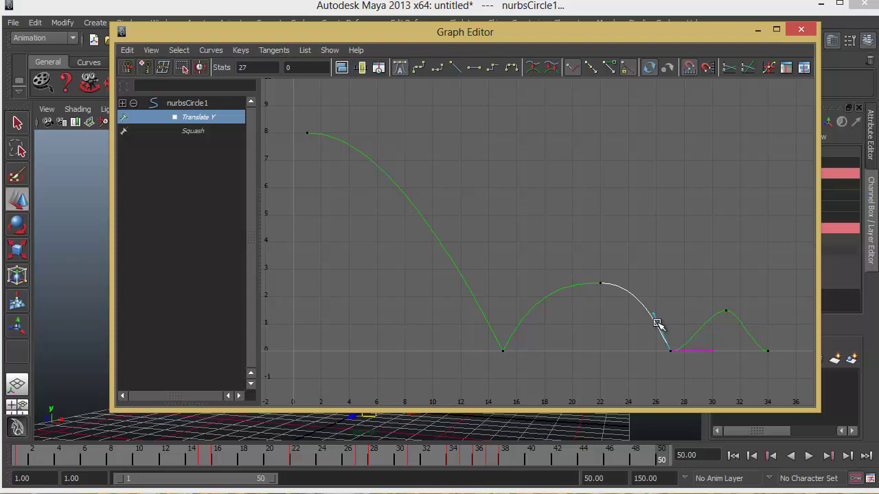
{"action": "left_click", "coordinate": [716, 347]}
{"action": "middle_click_drag", "start_coordinate": [711, 348], "coordinate": [690, 321]}
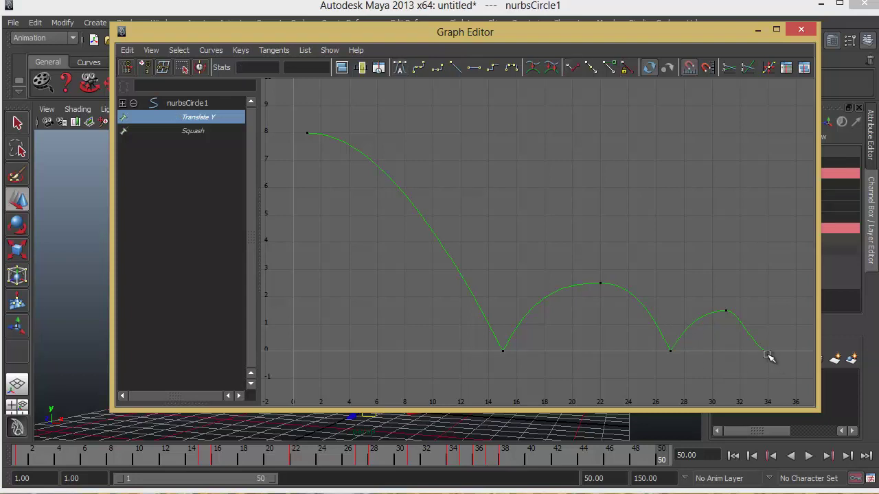
- Break and angle the frame-34 contact key's tangents, then minimize the Graph Editor
{"action": "left_click_drag", "start_coordinate": [755, 338], "coordinate": [792, 365]}
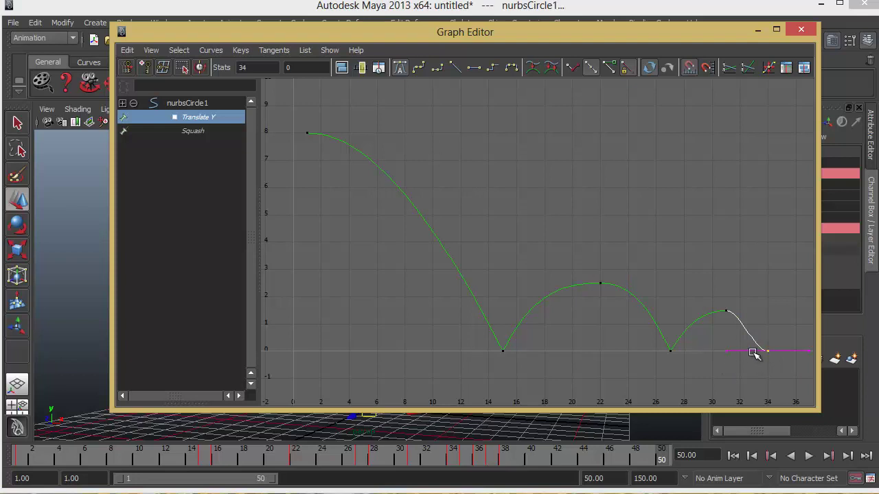
{"action": "right_click_drag", "start_coordinate": [774, 355], "coordinate": [796, 395]}
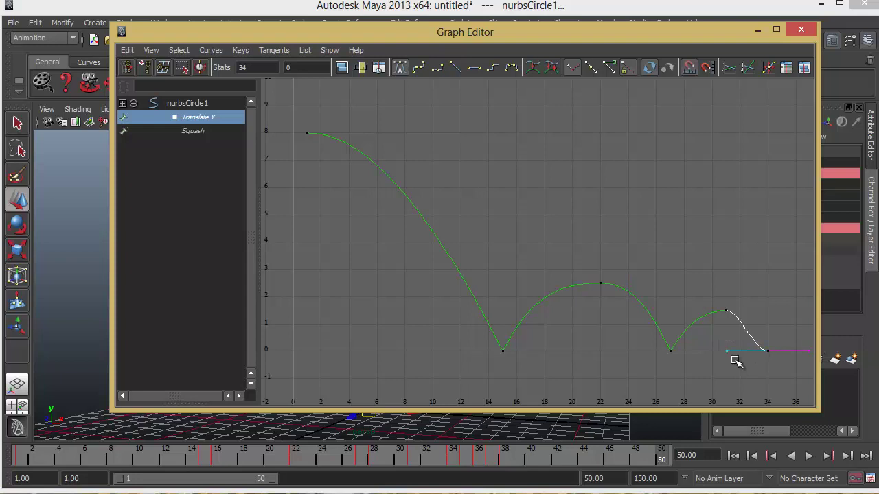
{"action": "middle_click_drag", "start_coordinate": [730, 353], "coordinate": [762, 327]}
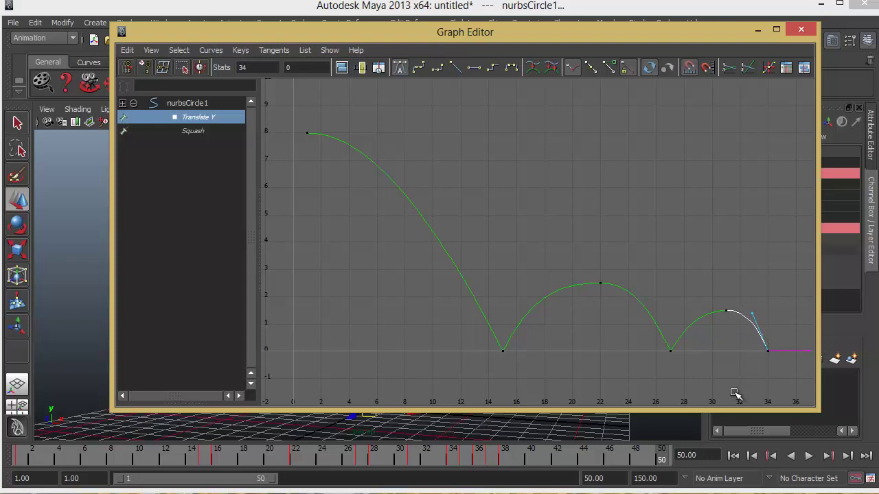
{"action": "left_click", "coordinate": [757, 32]}
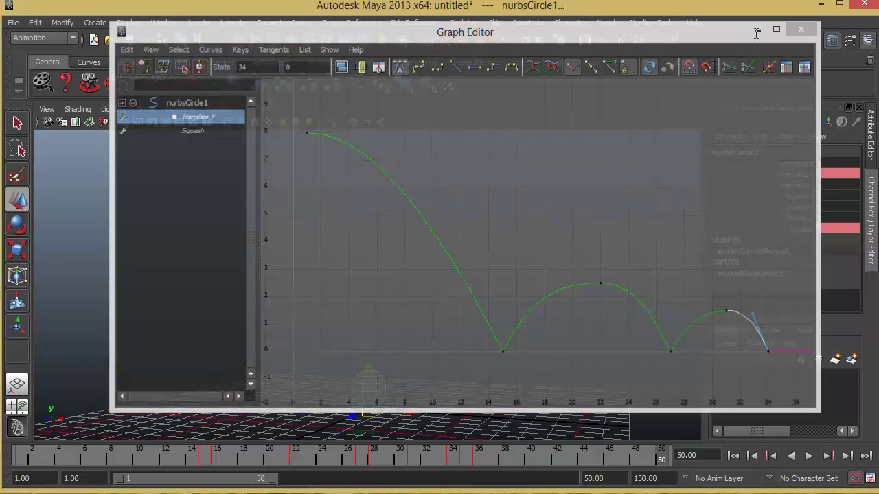
- From frame 1 with nothing selected, make a playblast of the final jelly-ball bounce
{"action": "left_click", "coordinate": [733, 456]}
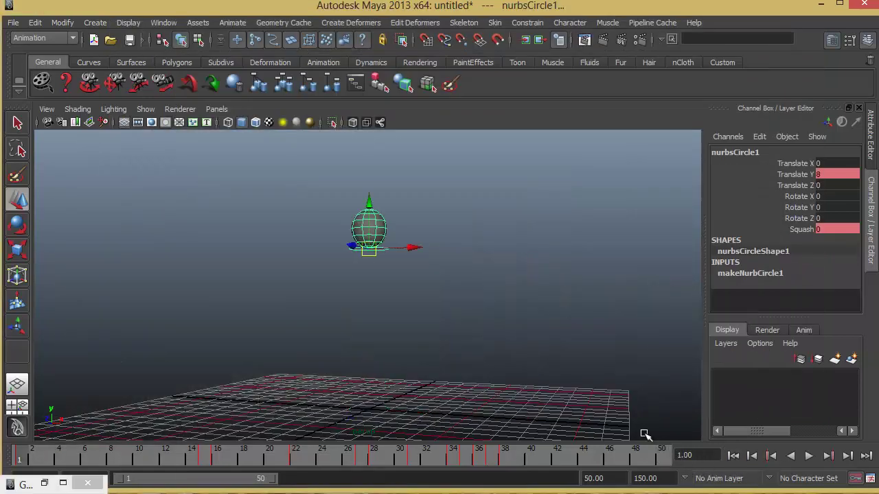
{"action": "left_click", "coordinate": [598, 405]}
{"action": "right_click", "coordinate": [611, 461]}
{"action": "left_click", "coordinate": [647, 455]}
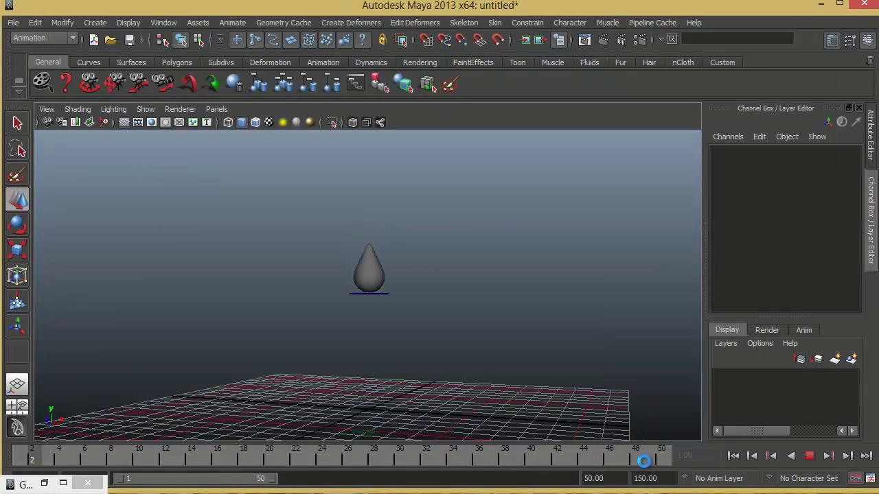